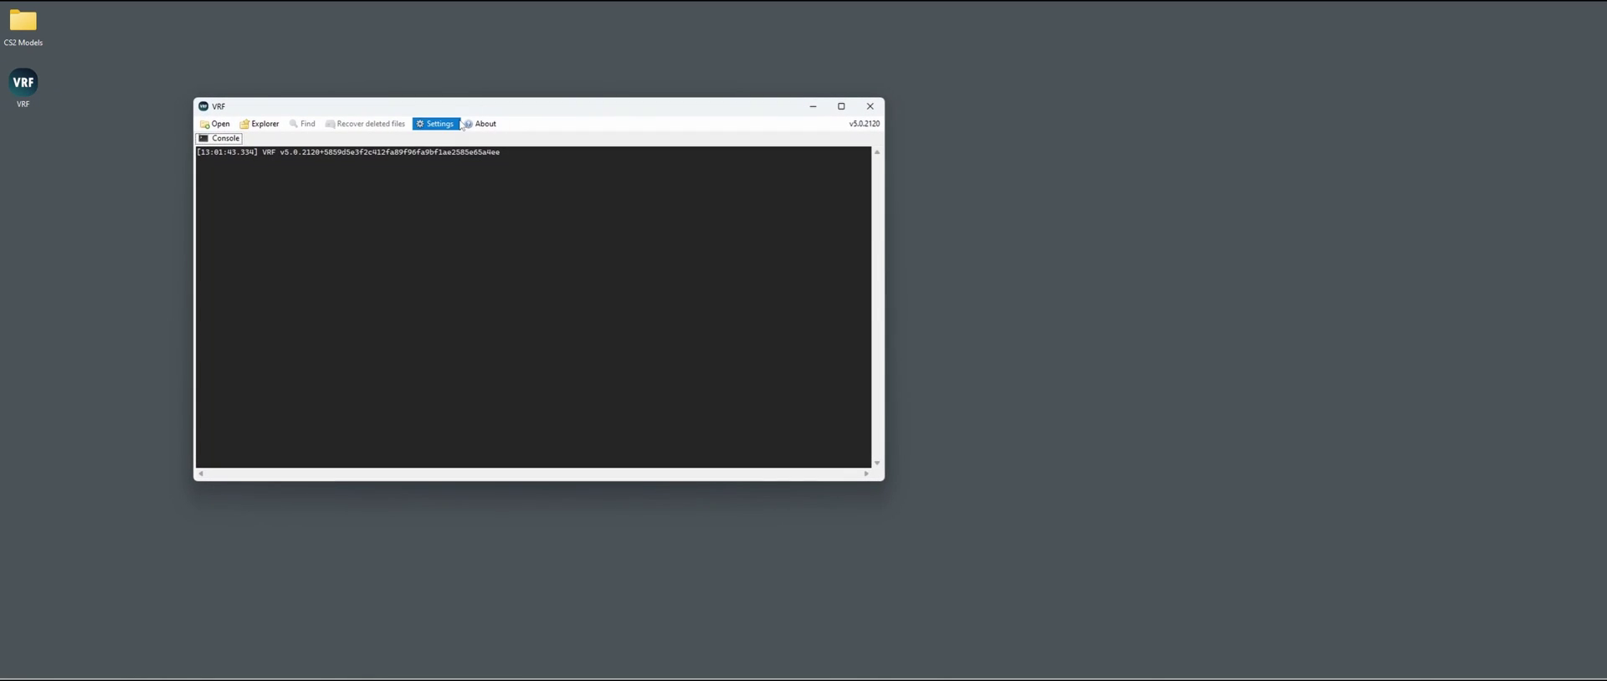
Step: Open the csgo folder's pak01_dir.vpk archive in VRF
left_click(222, 124)
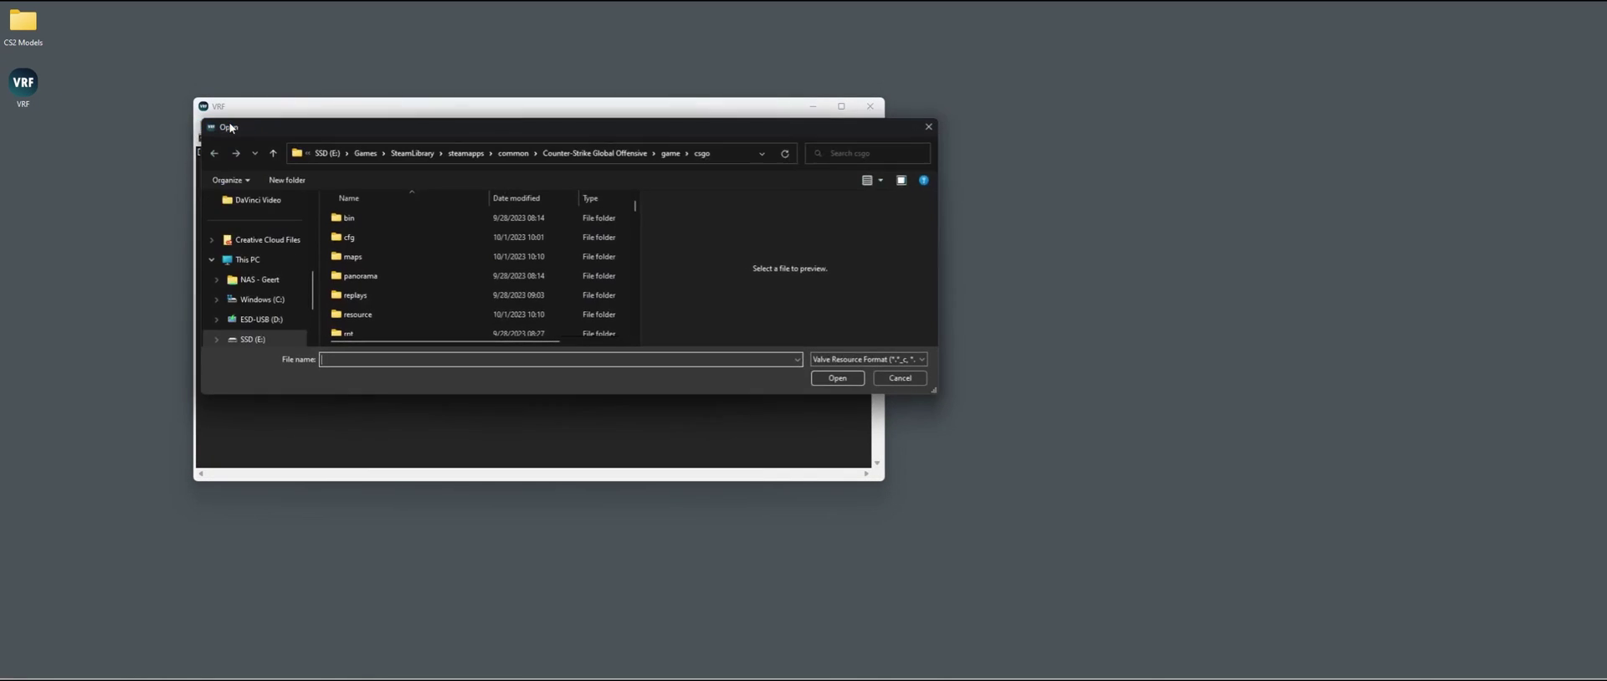
scroll(475, 249, "down", 2)
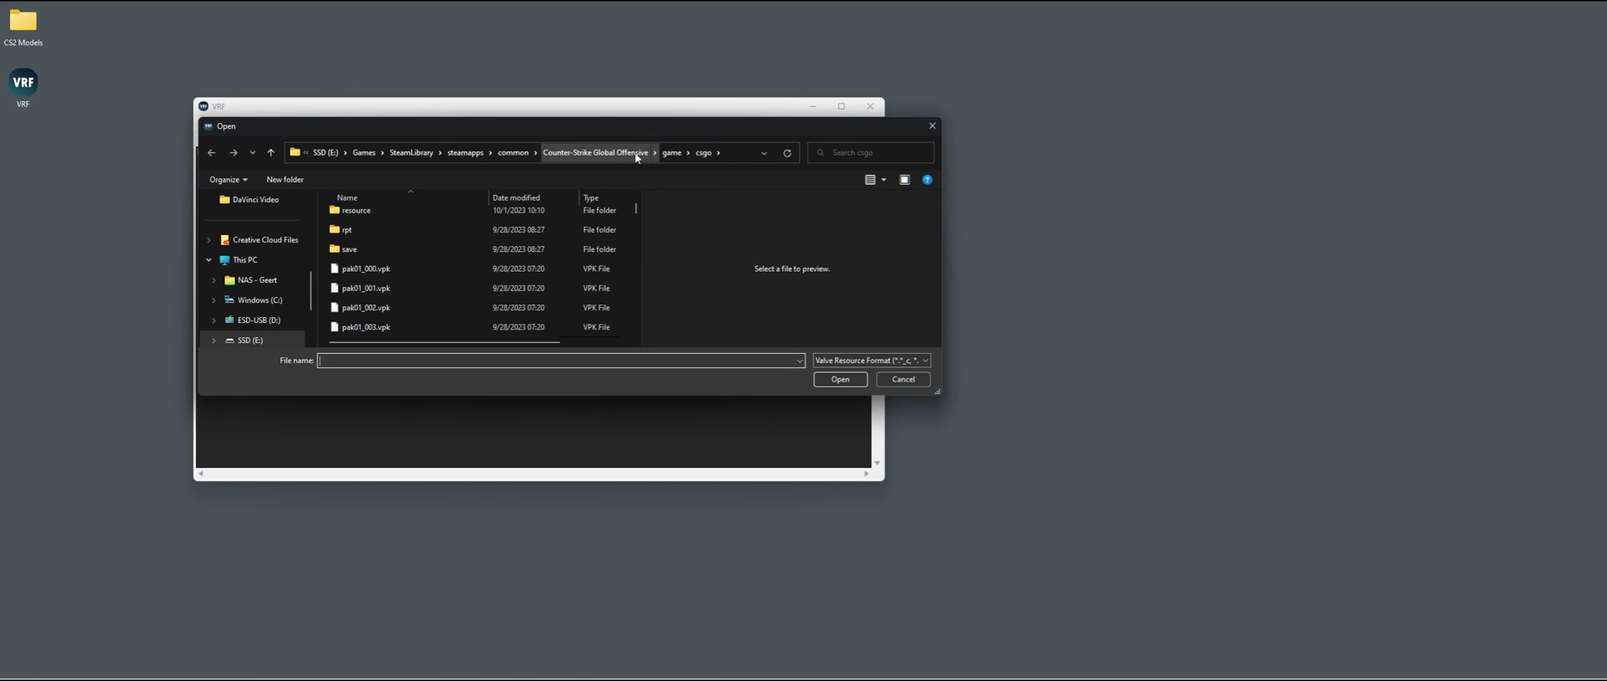
scroll(571, 229, "down", 1)
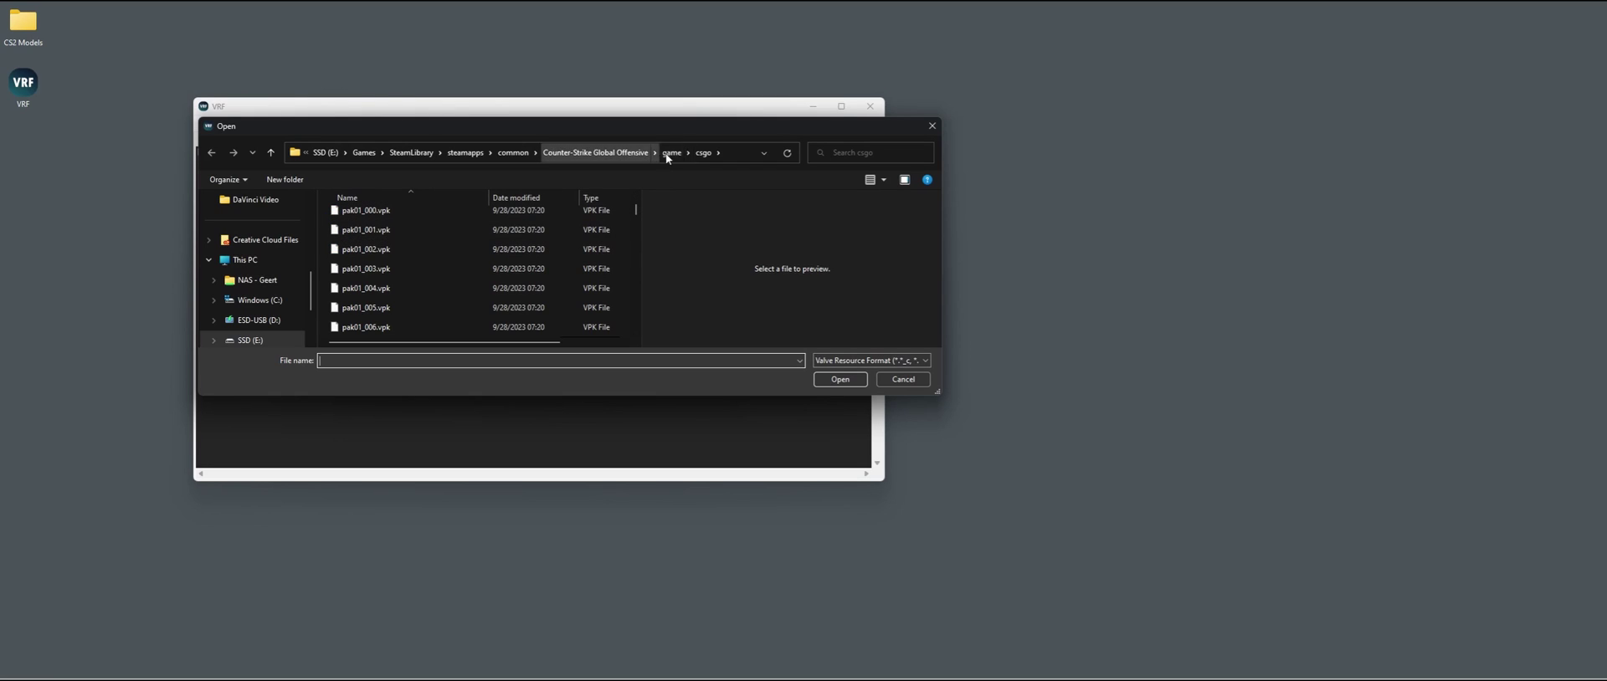
left_click_drag(635, 209, 638, 329)
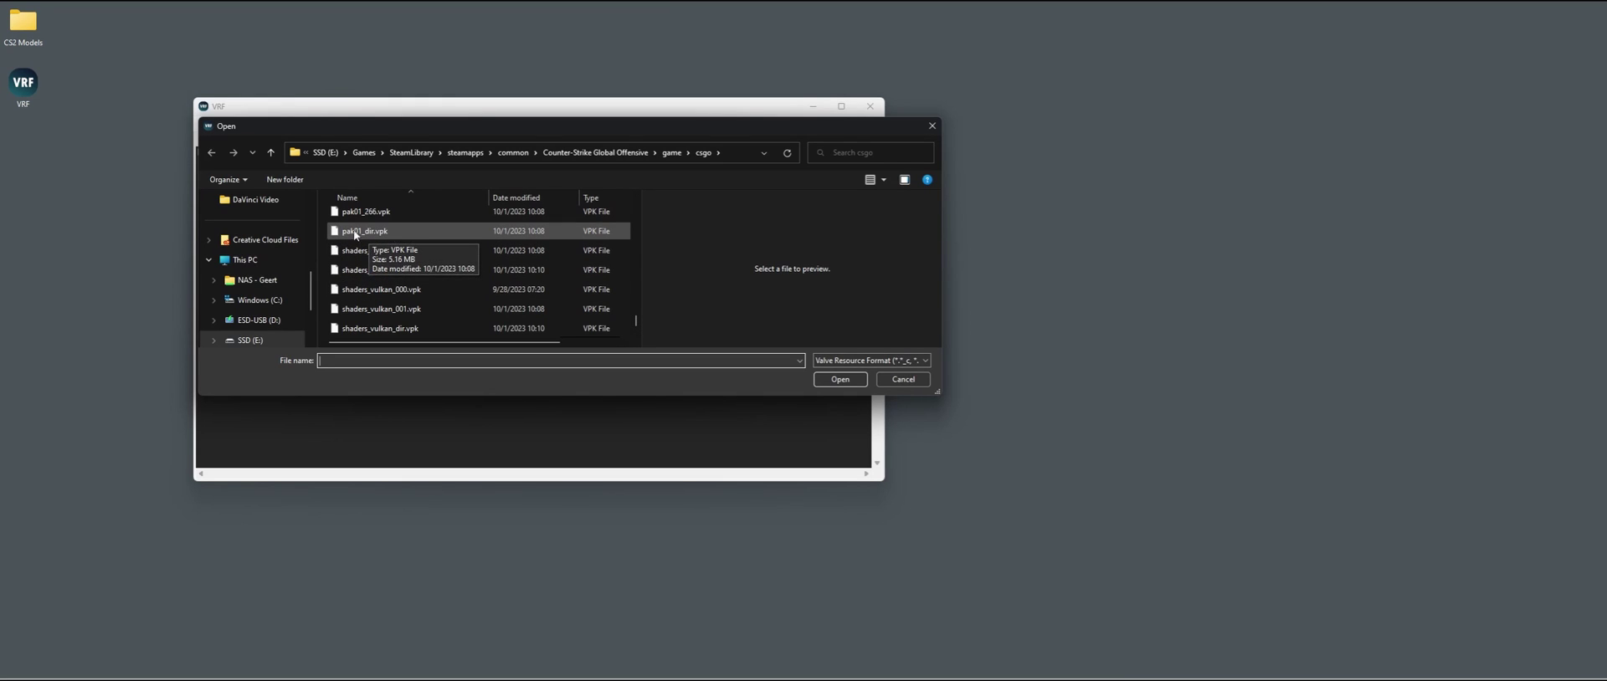
double_click(398, 231)
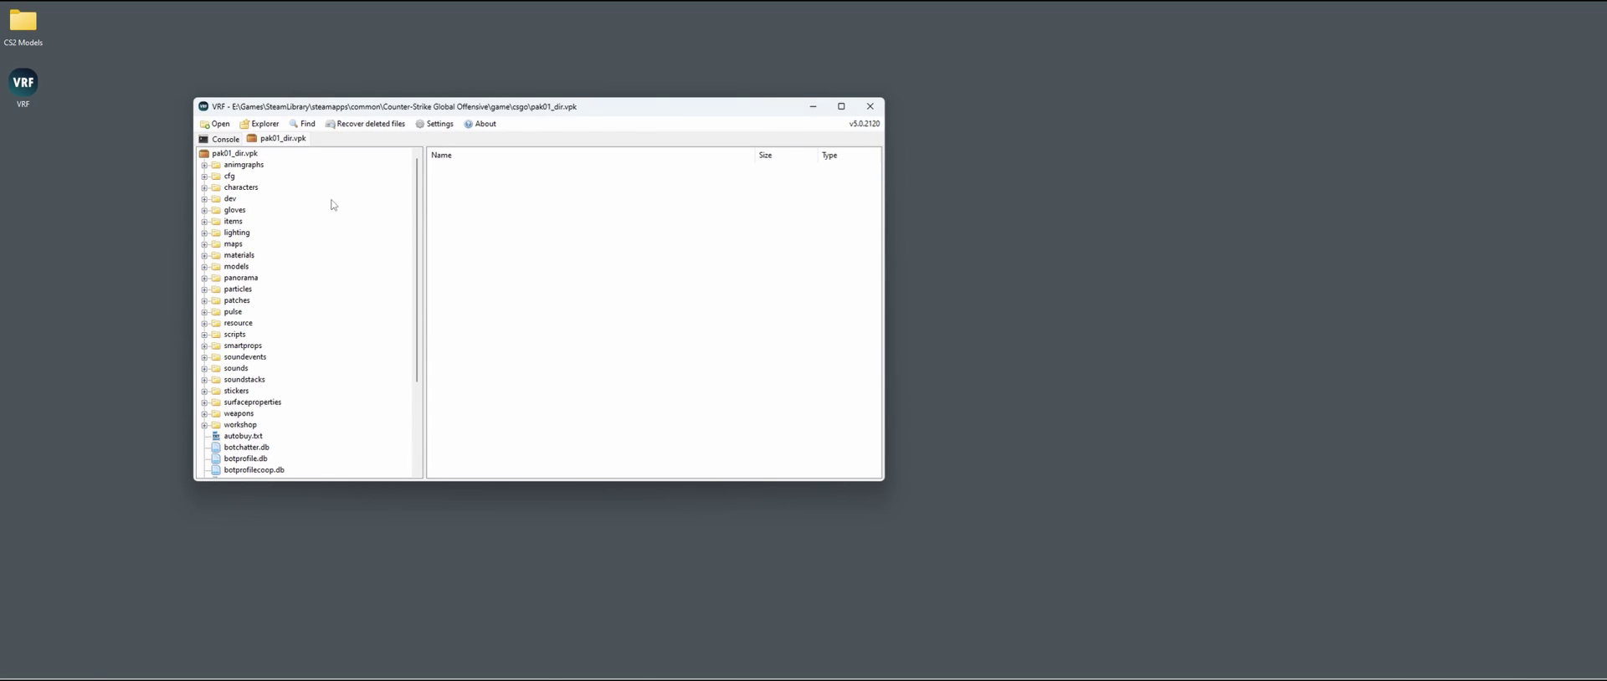
Step: Under characters > models, choose Decompile & export on the ctm_fbi folder
left_click(204, 188)
left_click(216, 199)
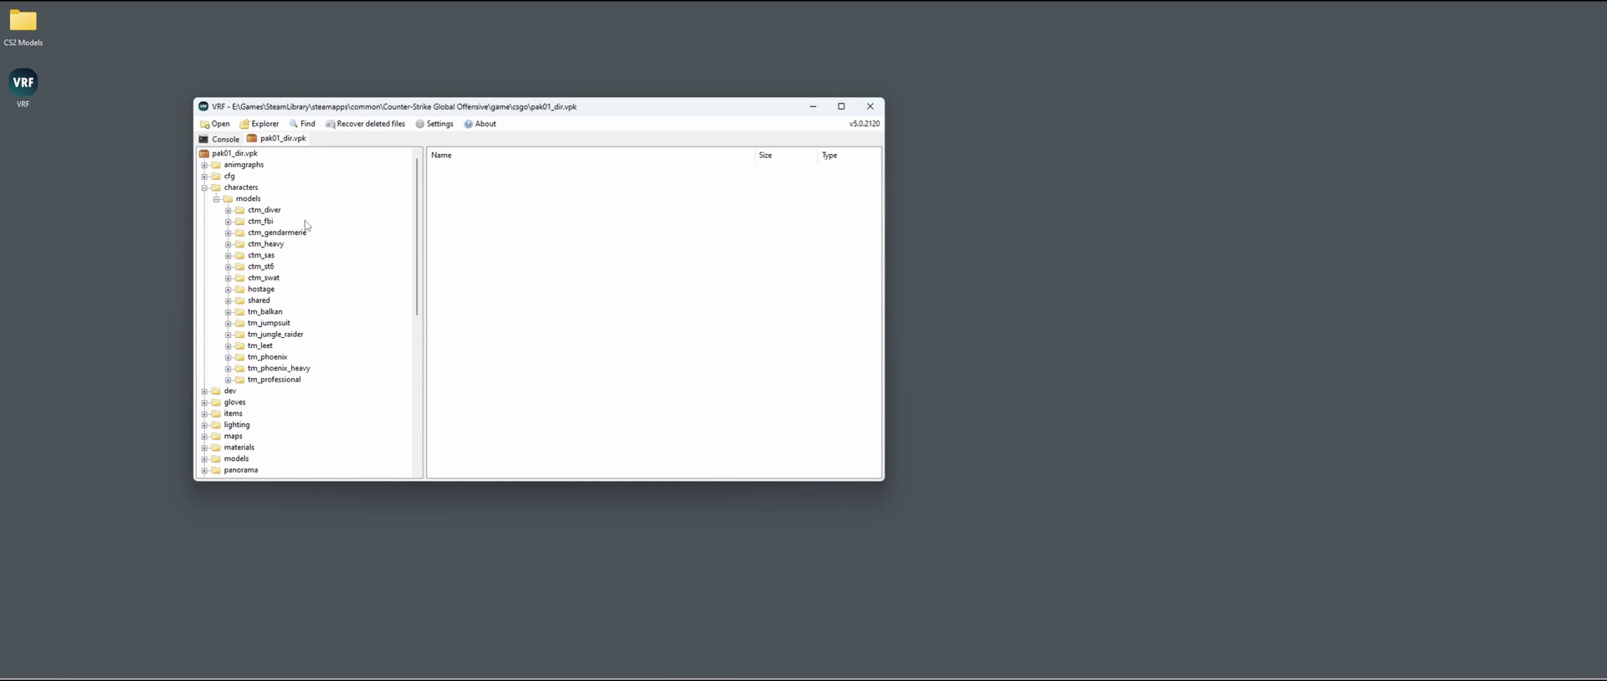
left_click(228, 221)
left_click(262, 222)
right_click(263, 223)
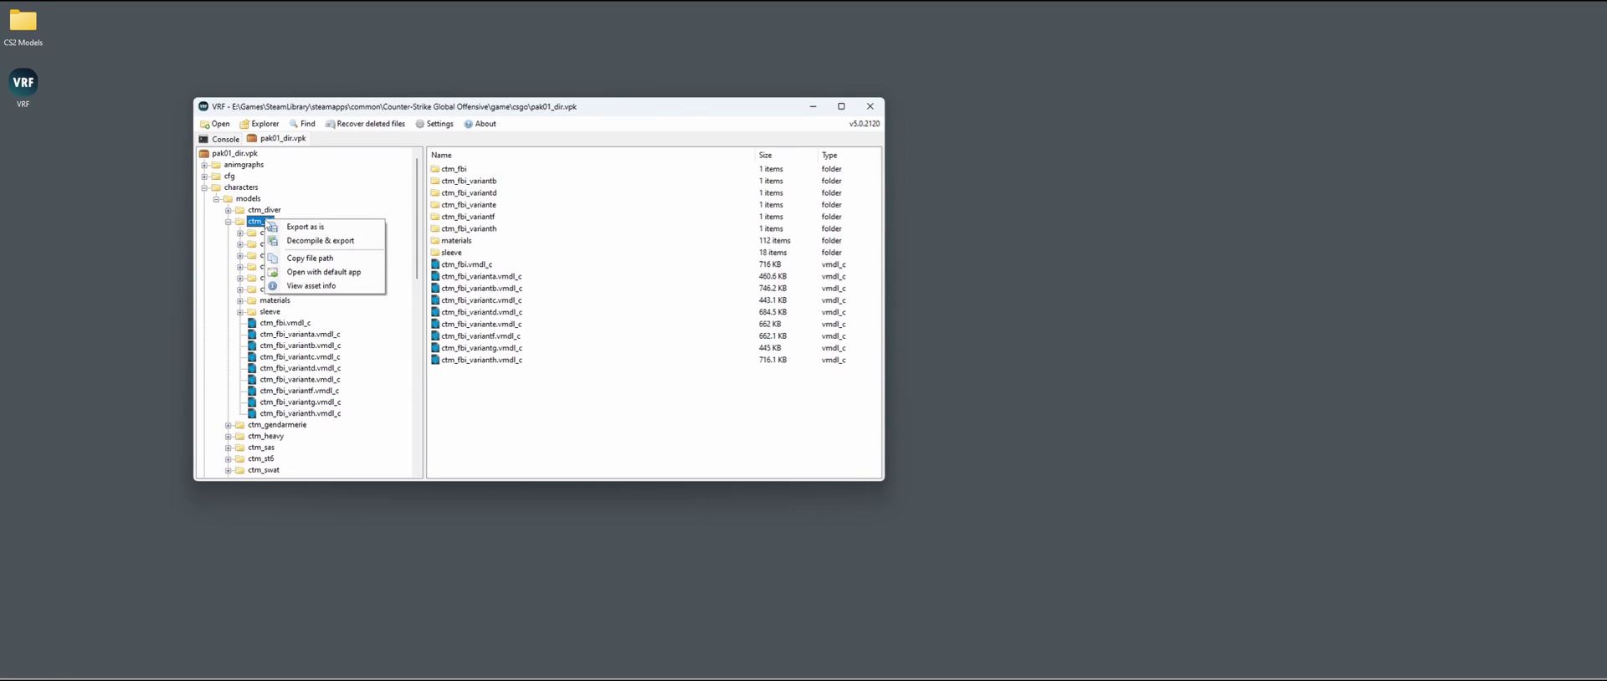
left_click(339, 241)
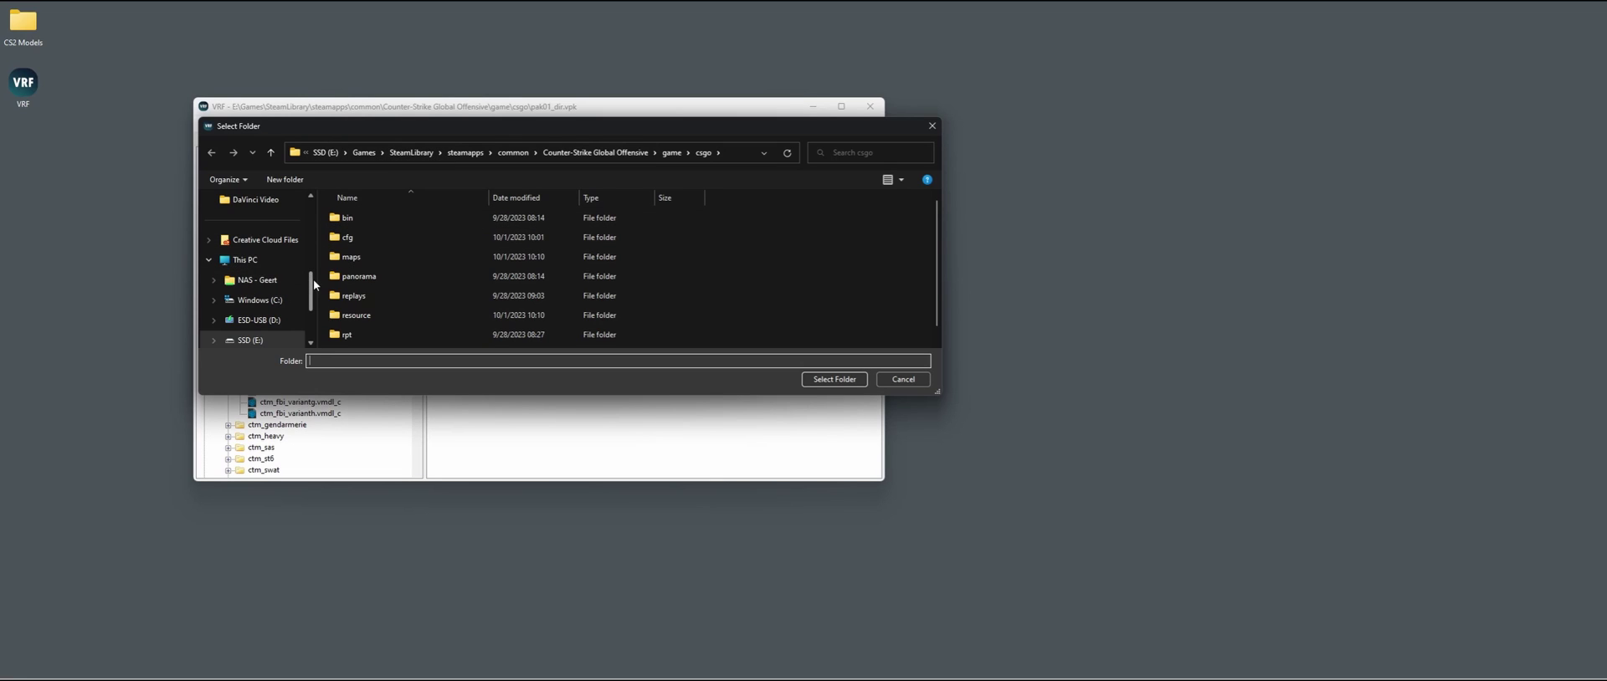
Step: Export ctm_fbi into Desktop's CS2 Models folder and dismiss the completion report
scroll(251, 285, "up", 5)
left_click(254, 240)
double_click(377, 257)
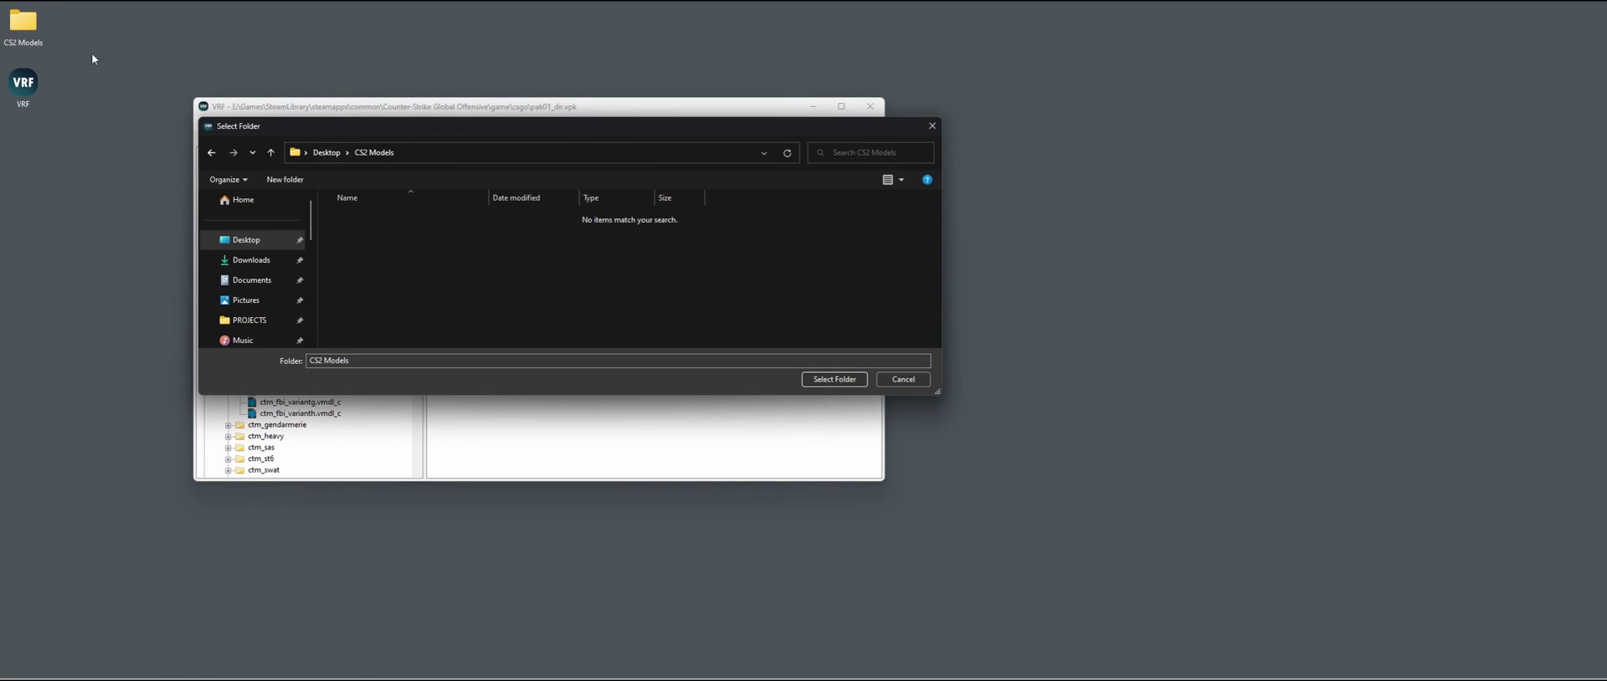
left_click(831, 381)
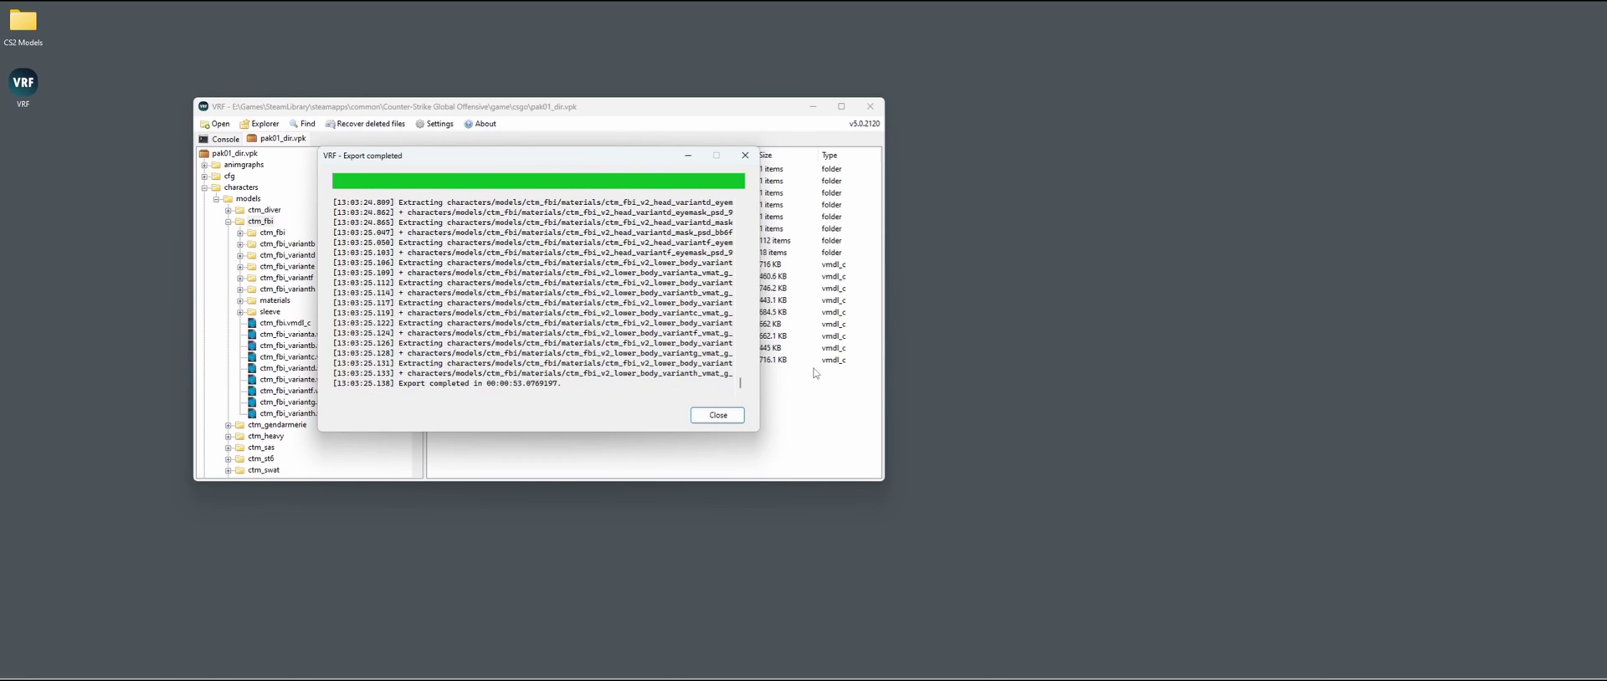
left_click(733, 417)
Step: Decompile and export the shared animsets folder into the CS2 Models folder
left_click(228, 221)
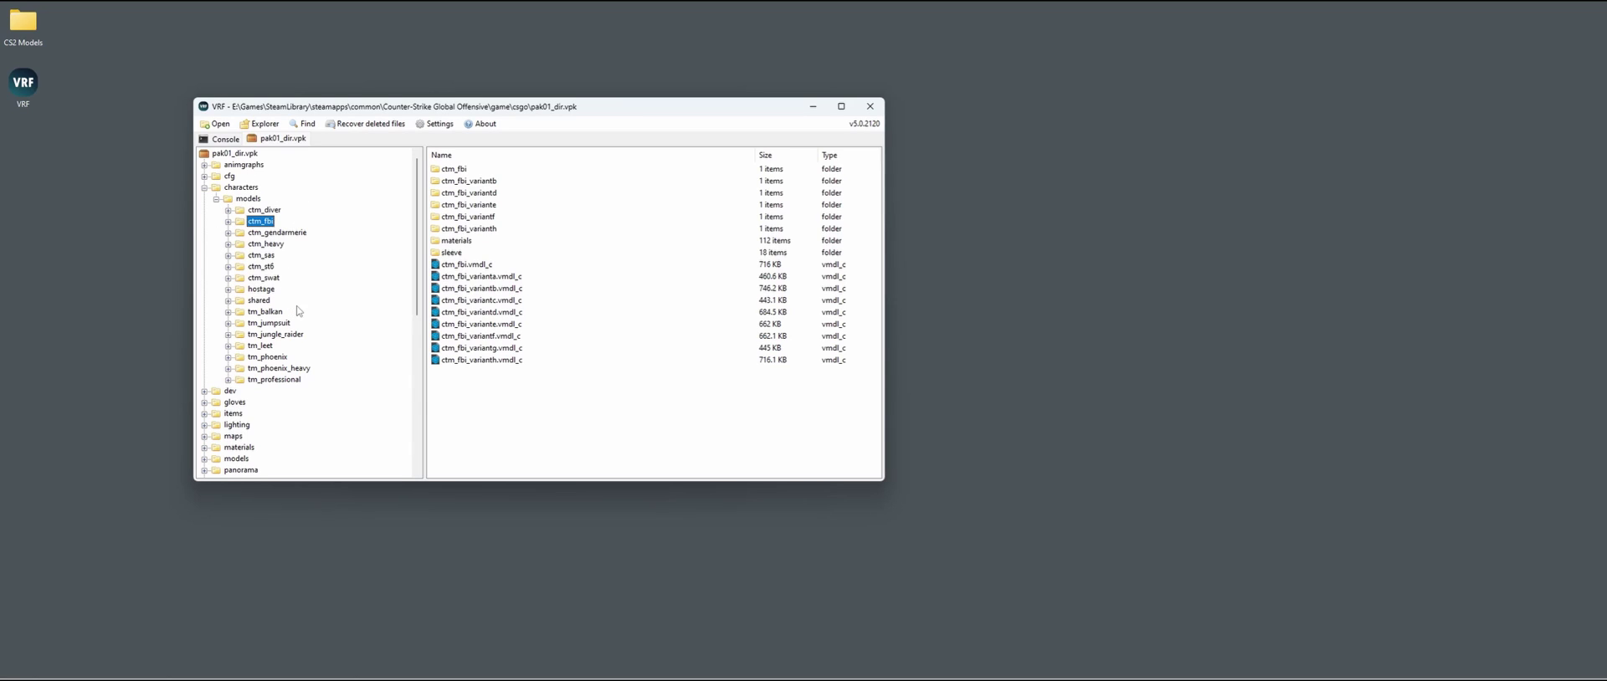
left_click(227, 301)
left_click(253, 301)
left_click(276, 323)
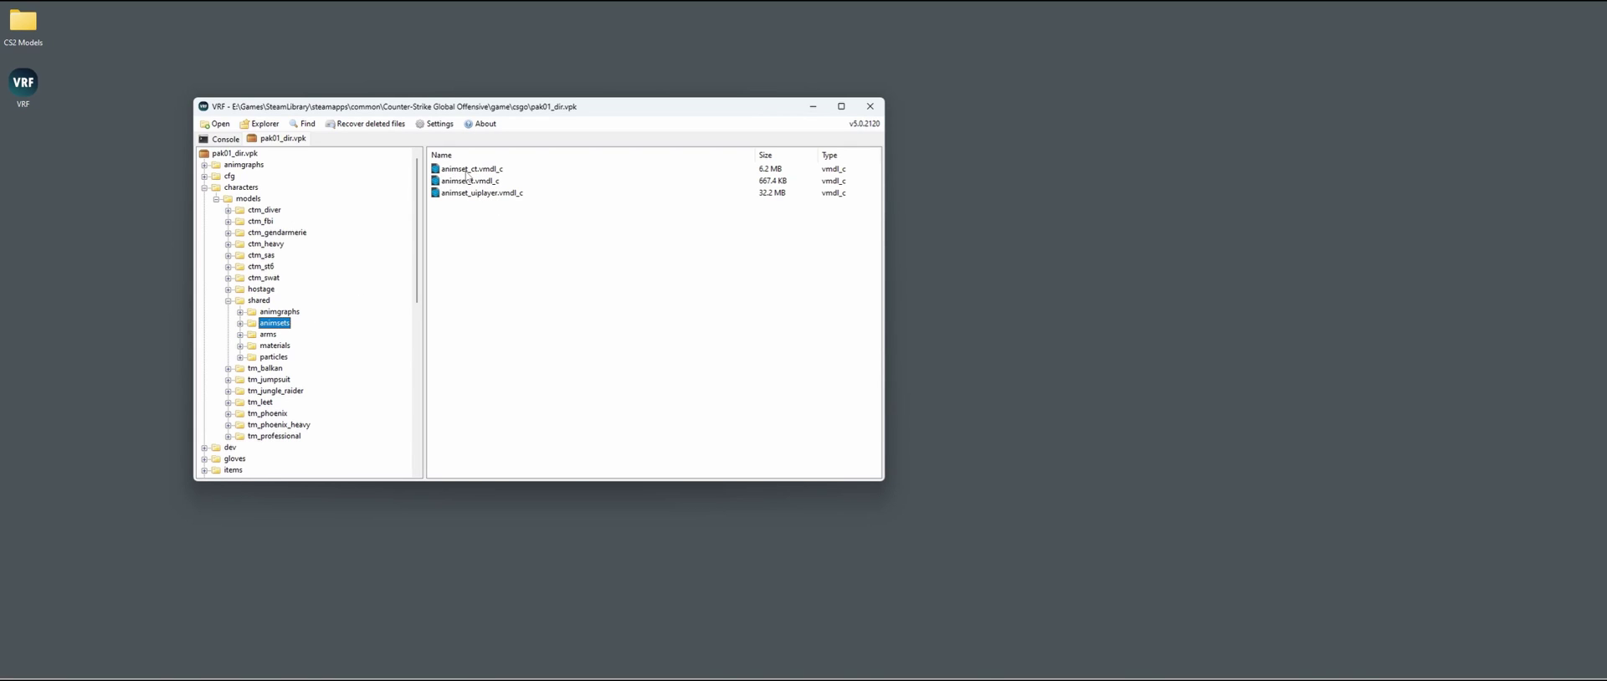
right_click(274, 326)
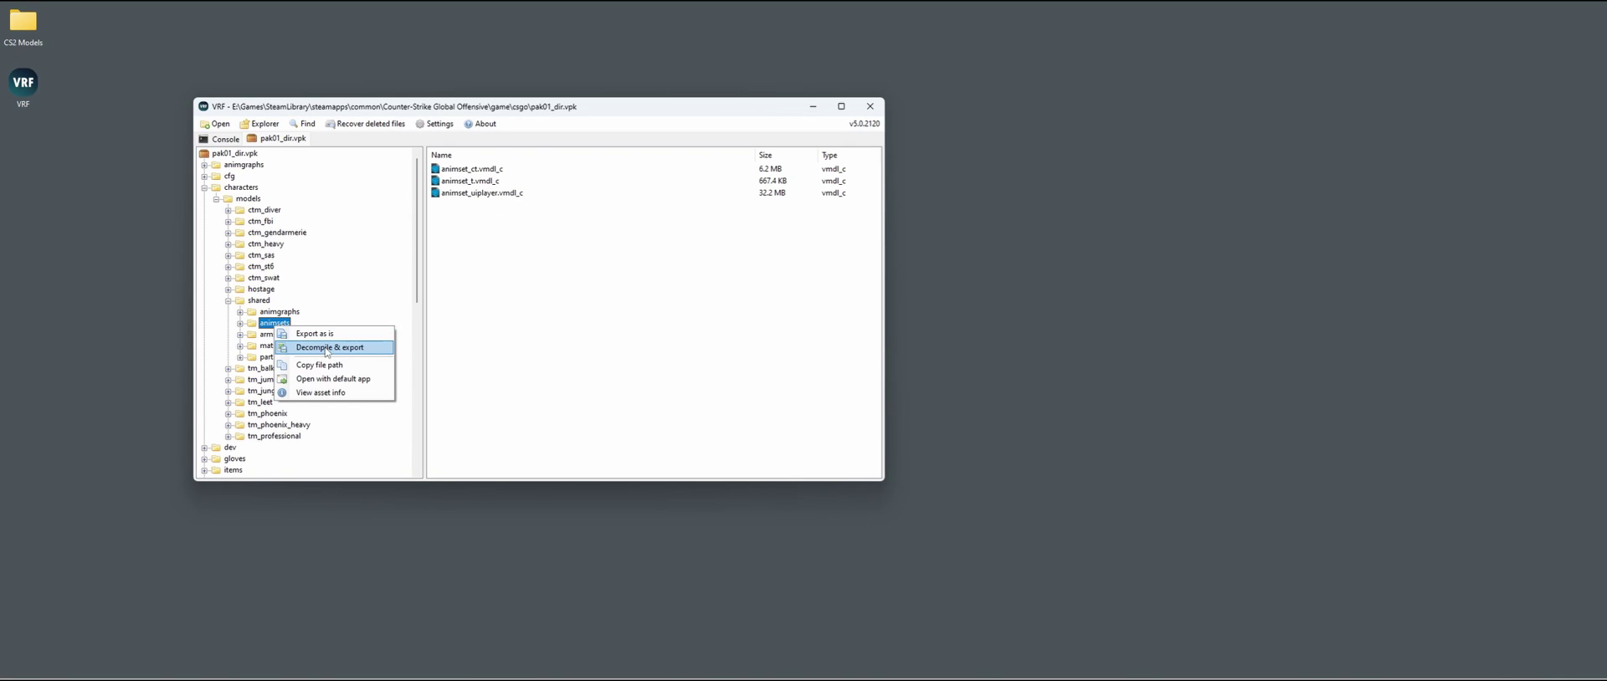
left_click(326, 350)
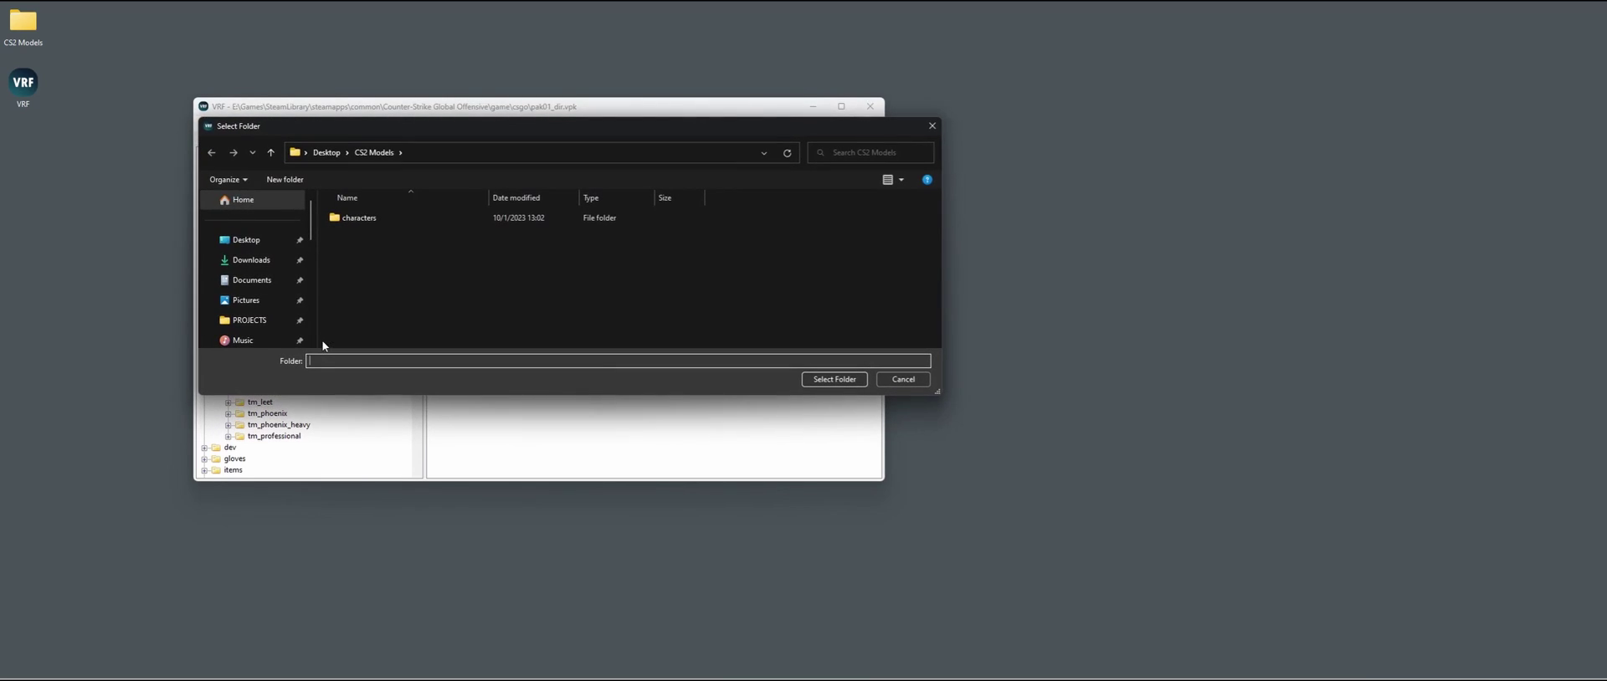
left_click(824, 380)
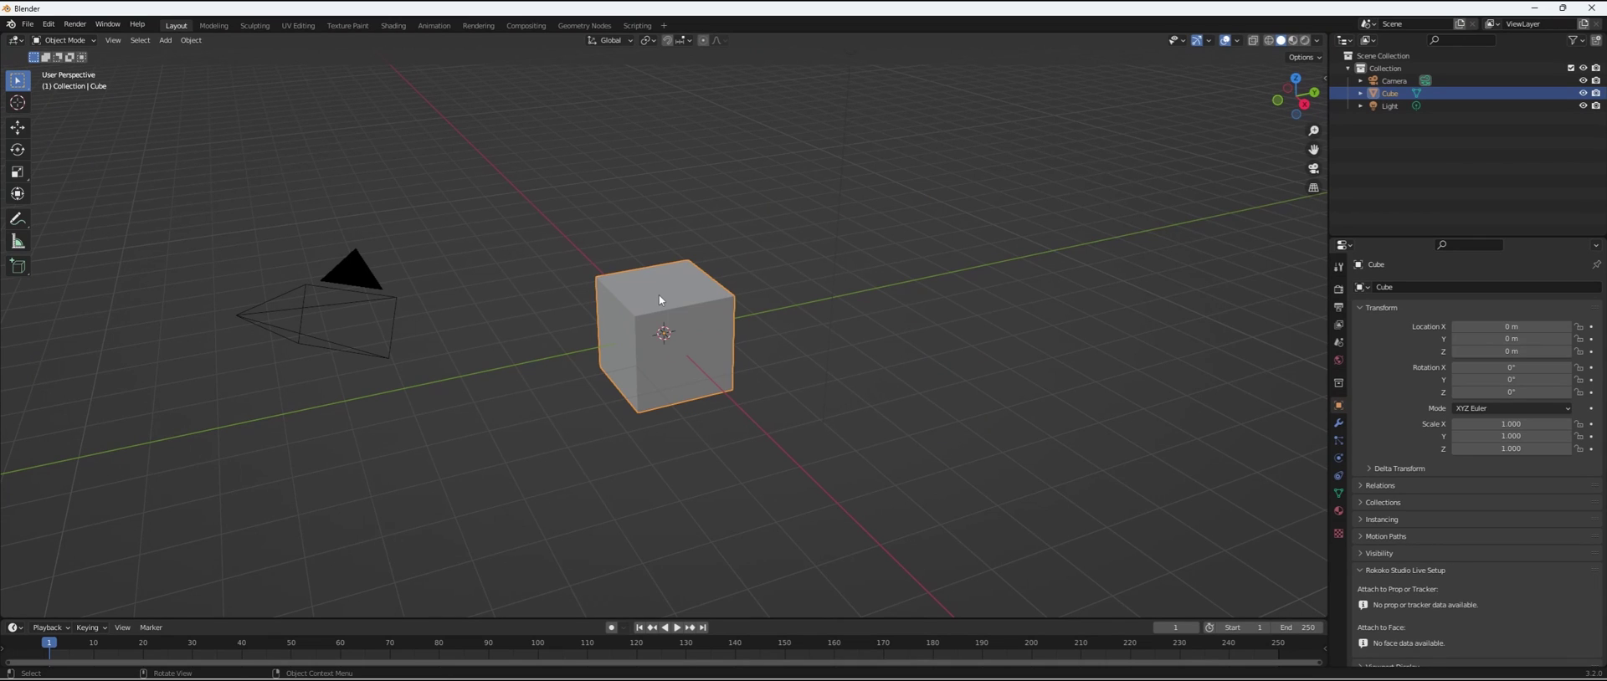
Step: Delete the default cube and import ctm_fbi_varianta.glb from CS2 Models/characters/models/ctm_fbi
key("Delete")
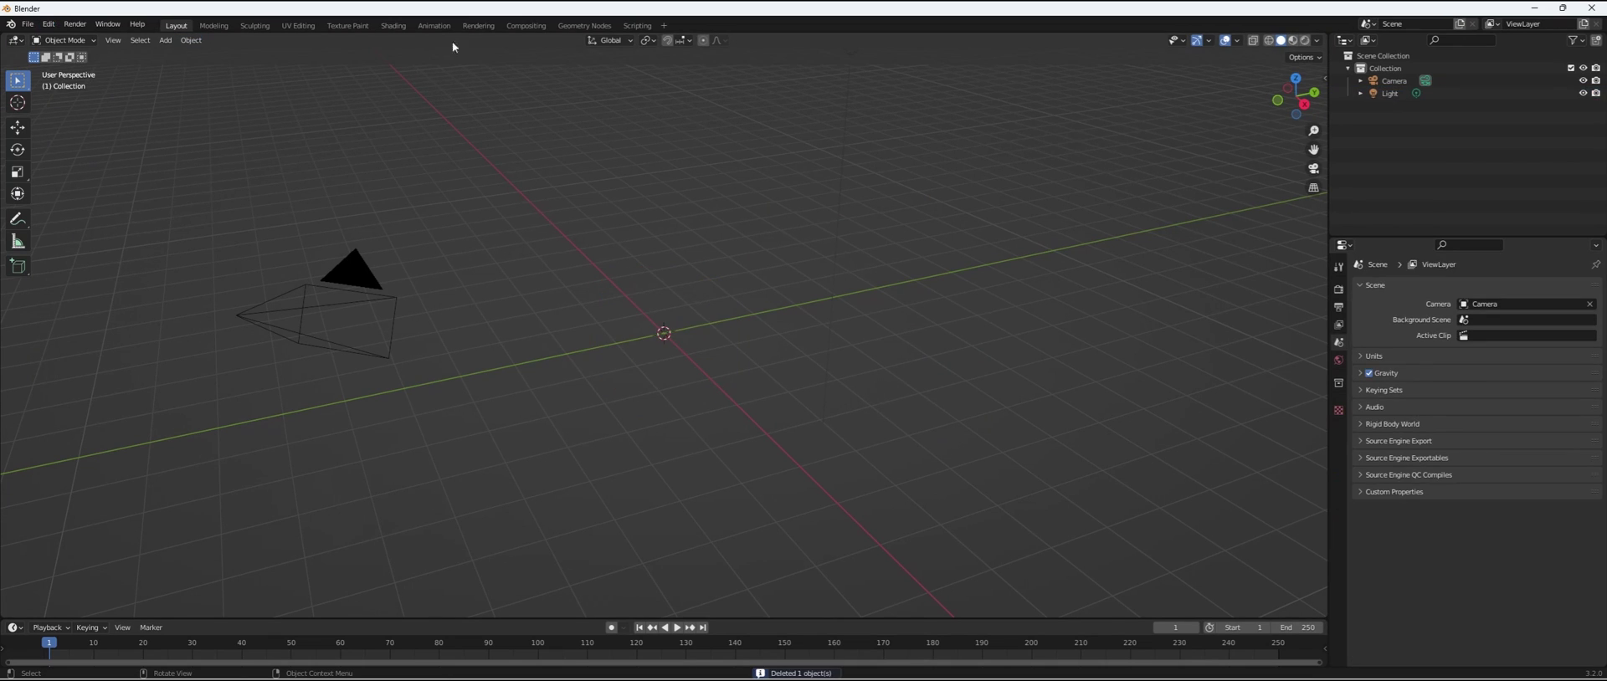
left_click(28, 23)
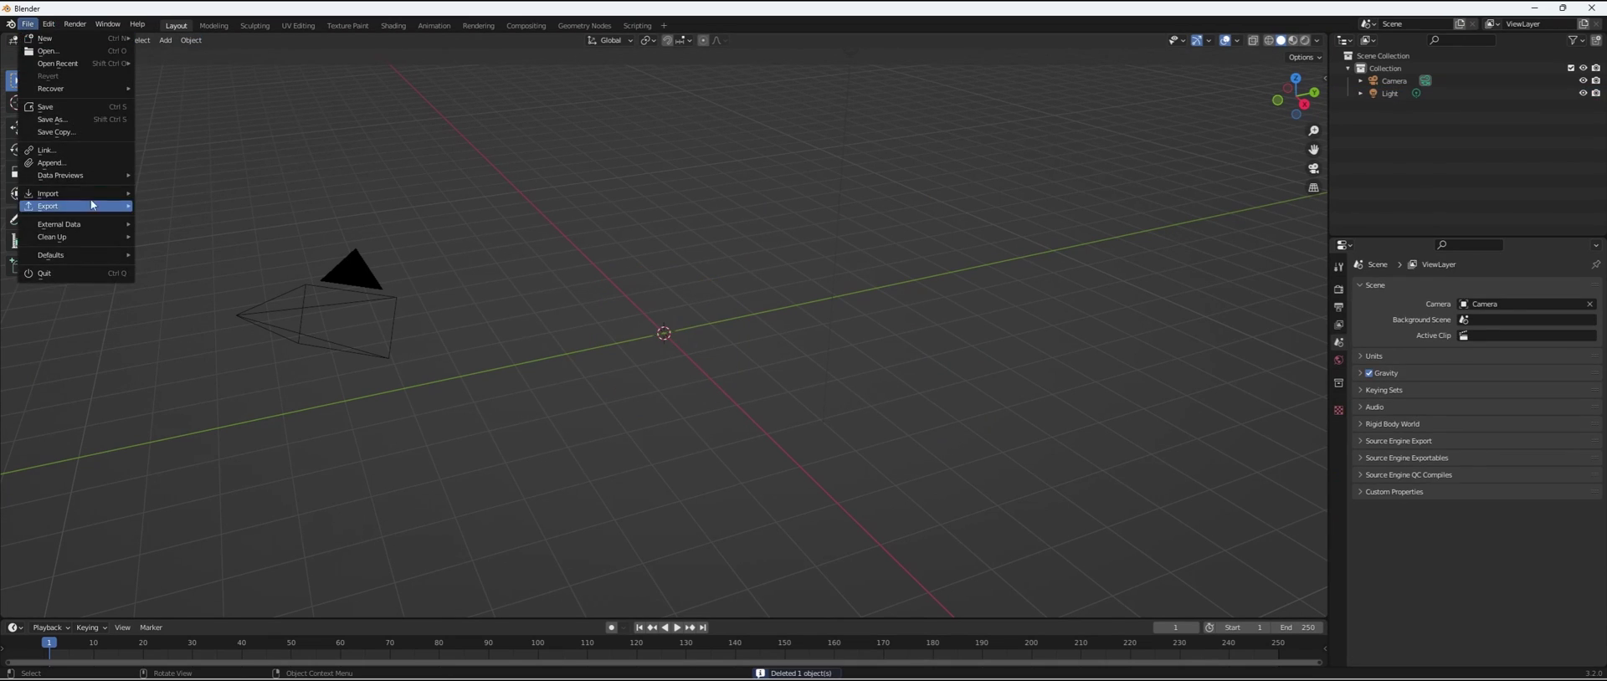
mouse_move(97, 189)
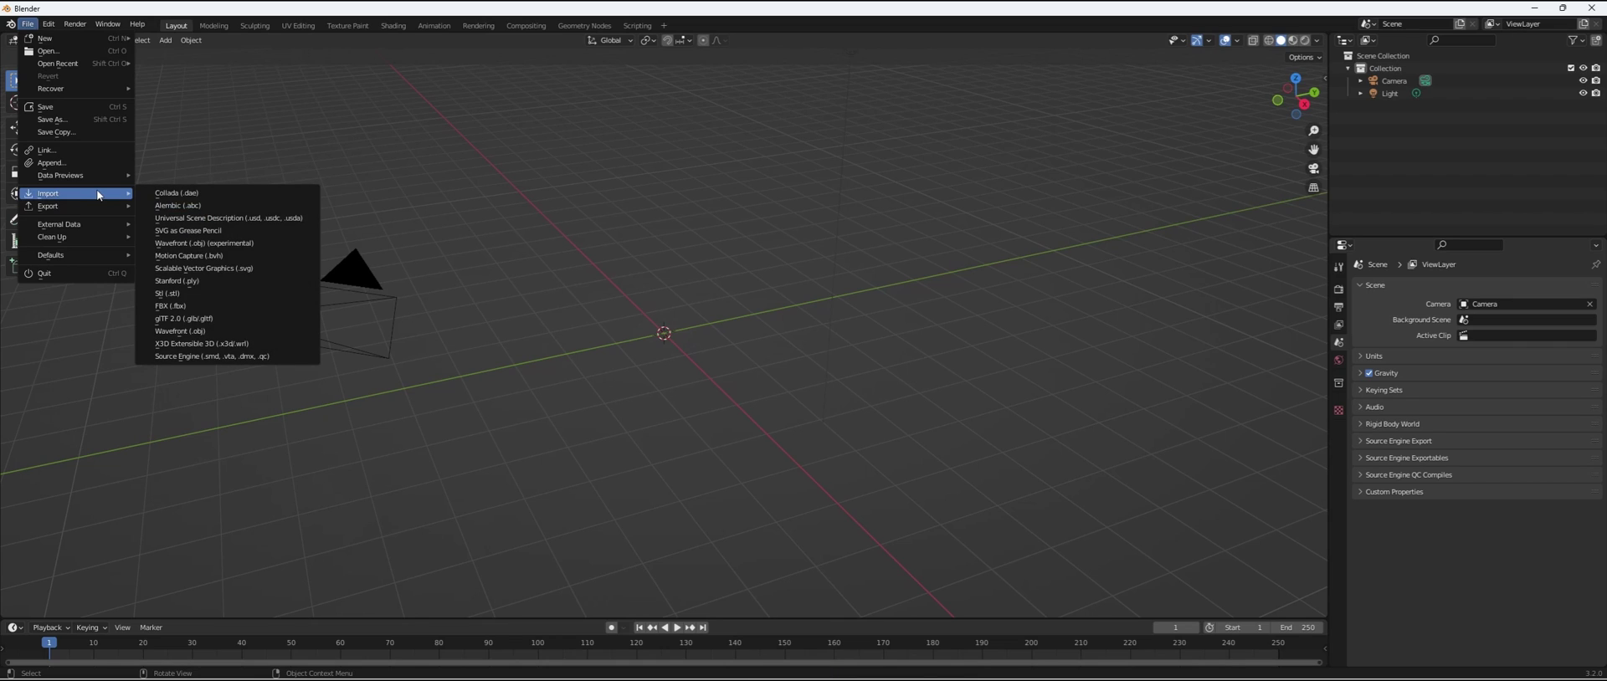
left_click(208, 318)
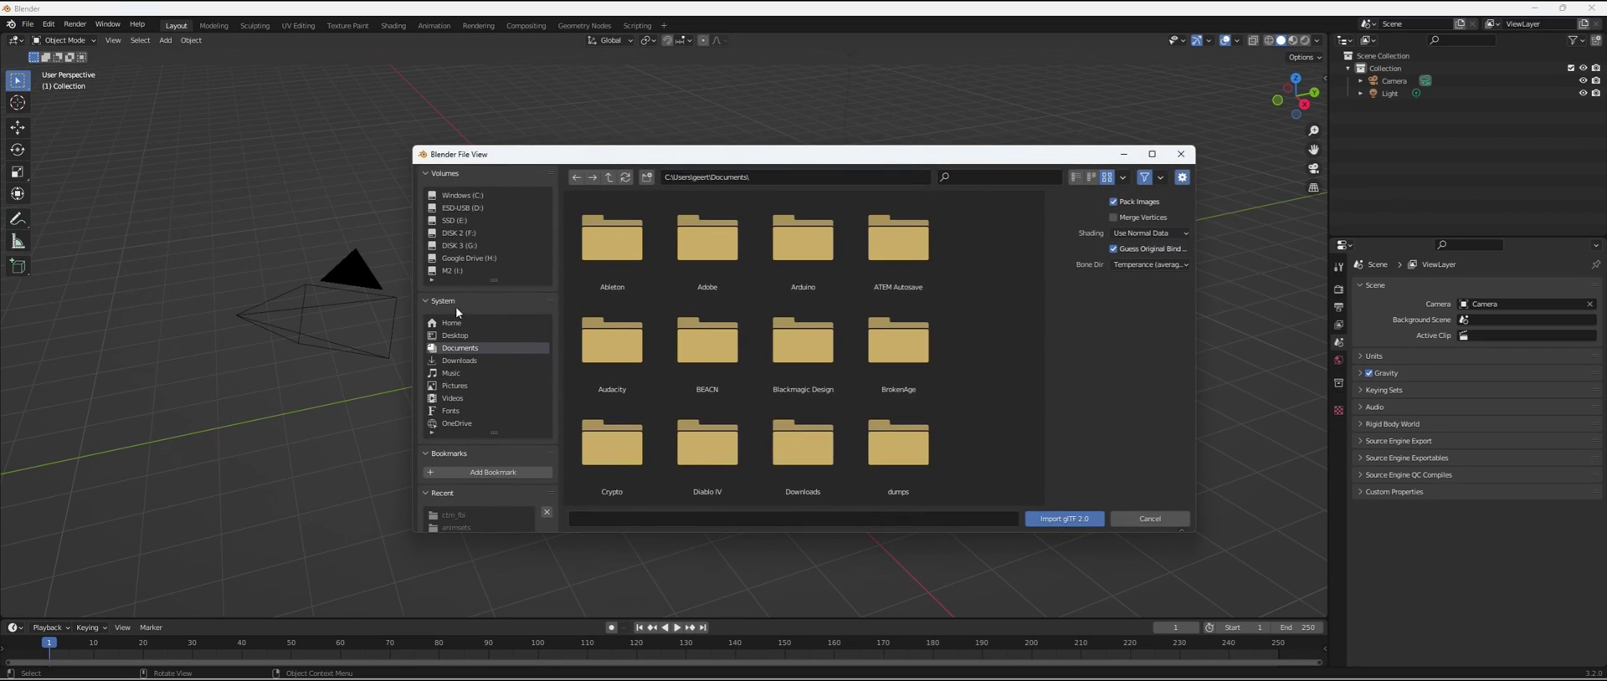
left_click(462, 336)
double_click(800, 236)
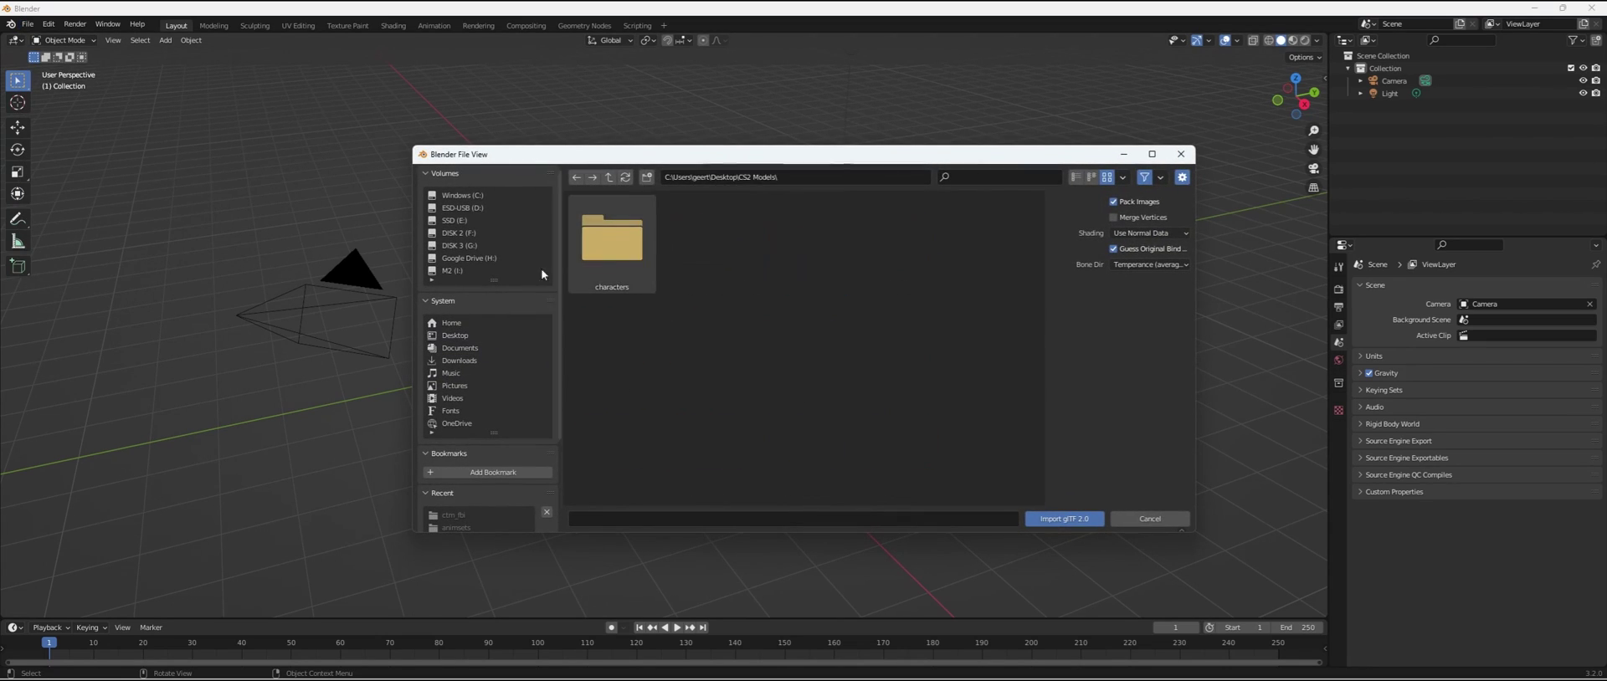
double_click(620, 237)
double_click(620, 235)
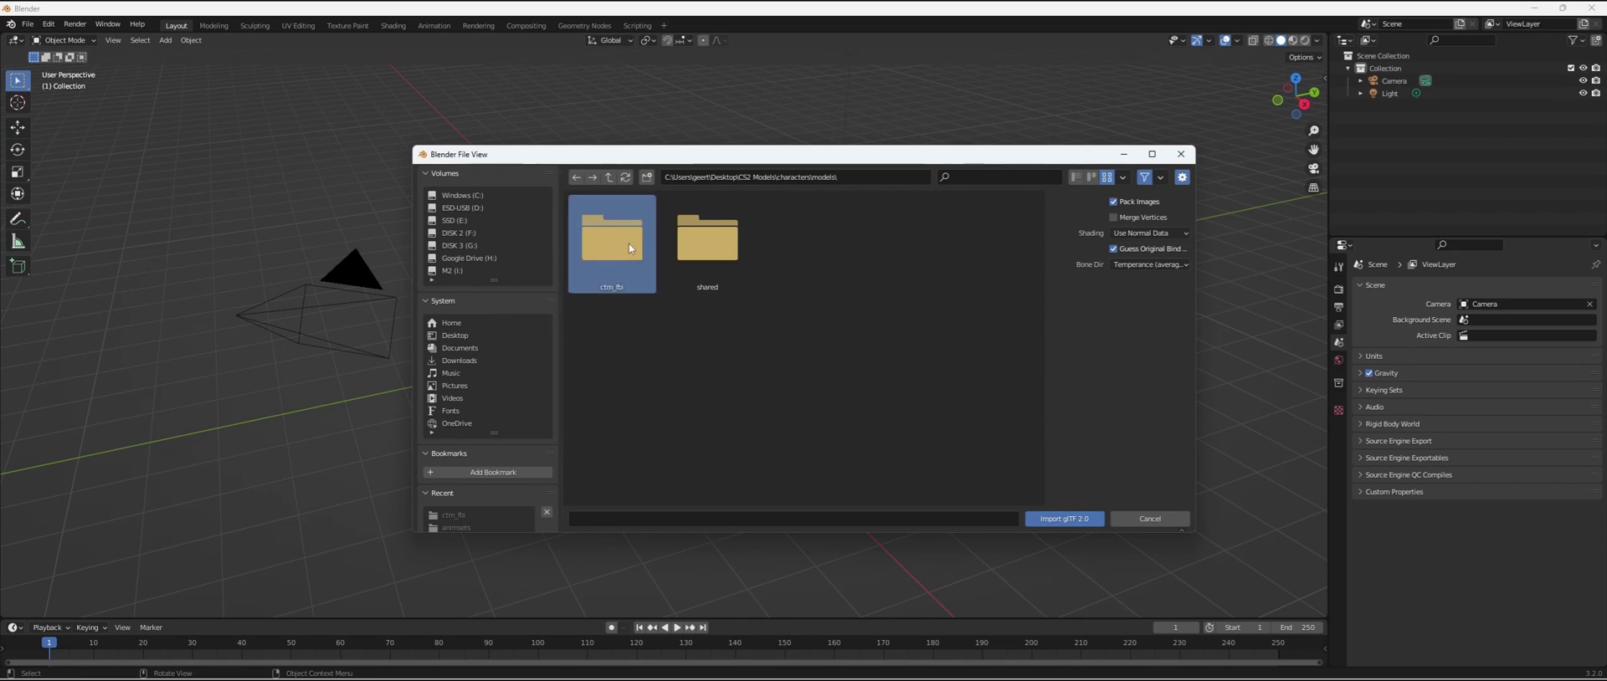
double_click(630, 243)
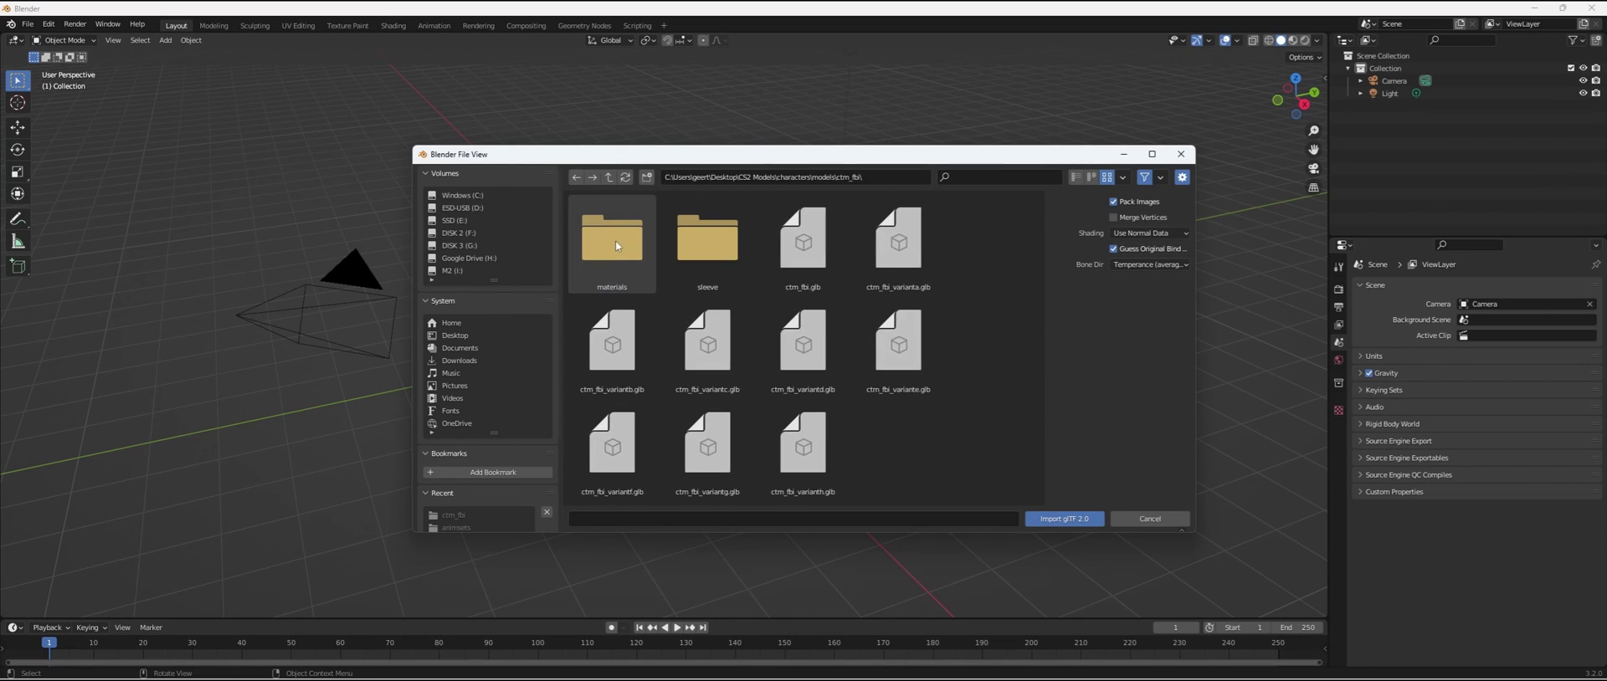
double_click(900, 251)
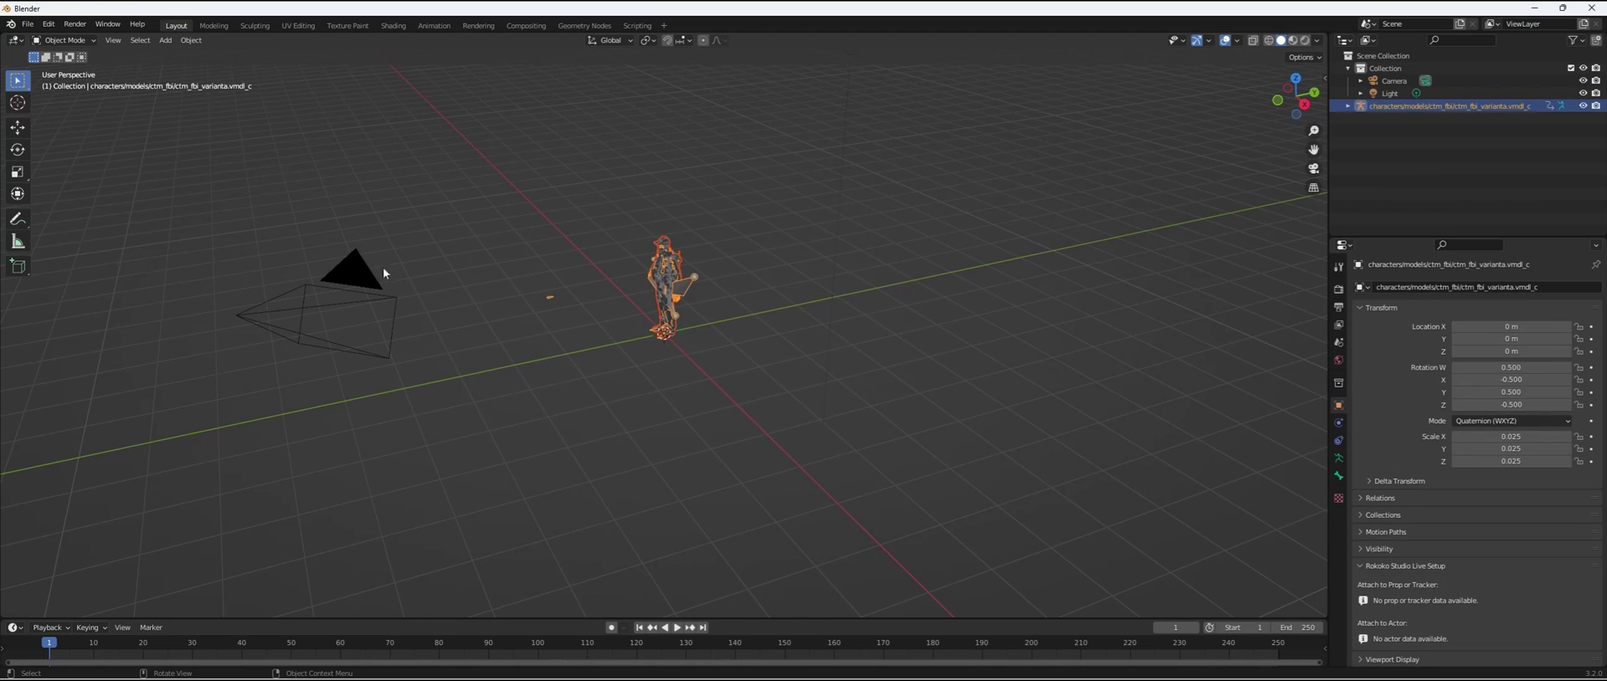
Step: Frame the character in a front view and switch the viewport to Rendered shading
key("KP_Decimal")
middle_click_drag(711, 241, 1220, 164)
left_click_drag(1313, 149, 1313, 360)
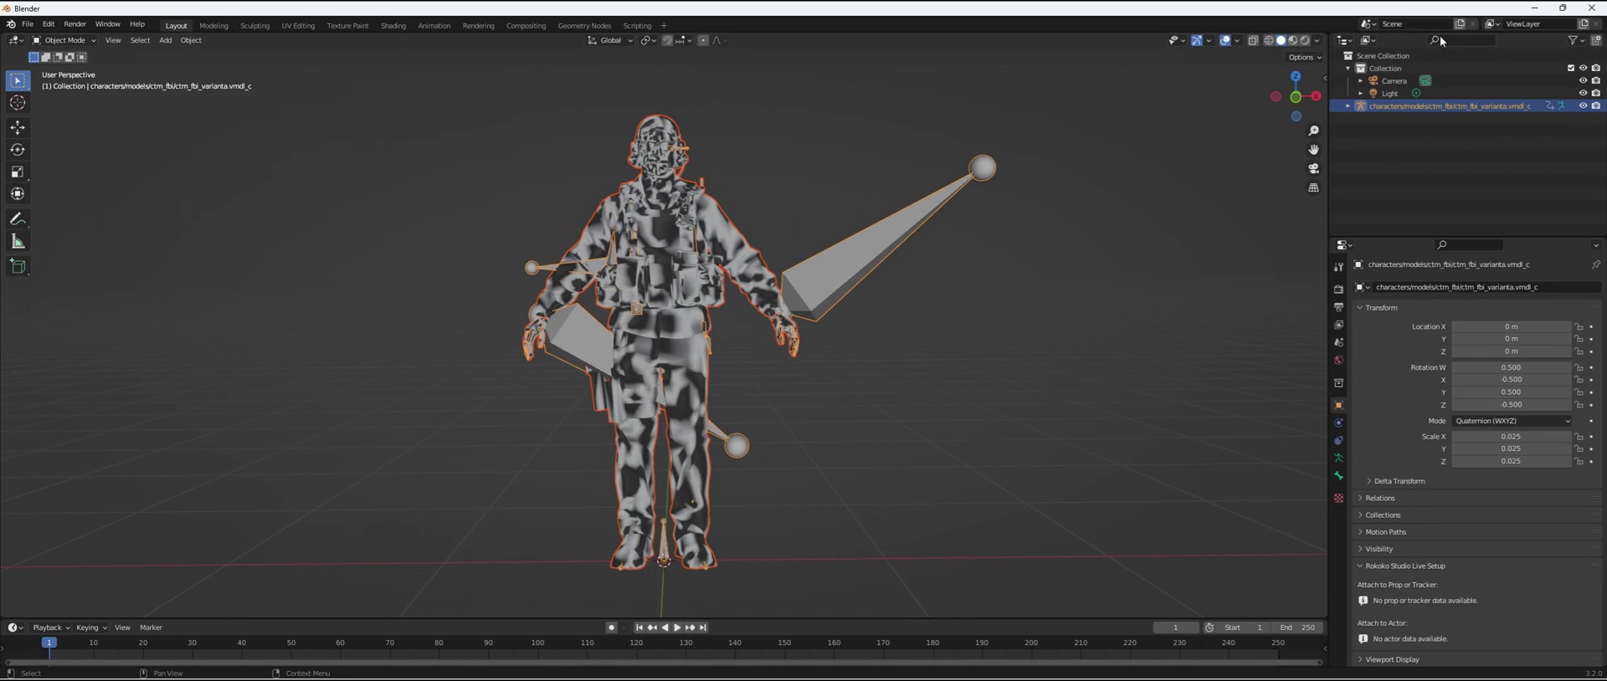
left_click(1304, 40)
scroll(586, 268, "up", 2)
scroll(628, 251, "down", 5)
scroll(665, 237, "up", 4)
scroll(665, 238, "up", 4)
Step: Orbit and zoom around the textured FBI agent to inspect it
middle_click_drag(759, 253, 665, 196)
scroll(792, 208, "down", 4)
middle_click_drag(790, 194, 787, 184)
scroll(789, 180, "down", 5)
scroll(765, 202, "up", 3)
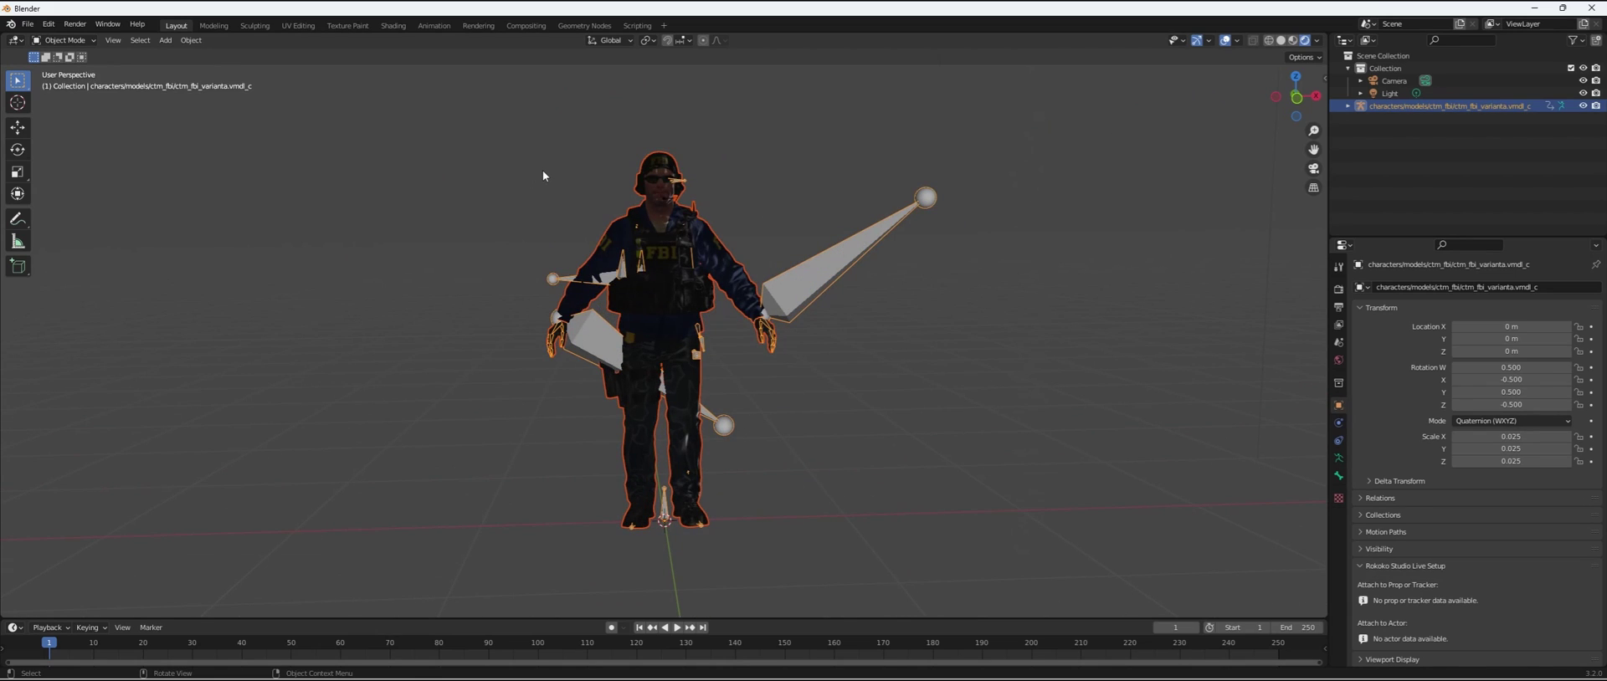
scroll(767, 201, "down", 5)
scroll(768, 201, "up", 2)
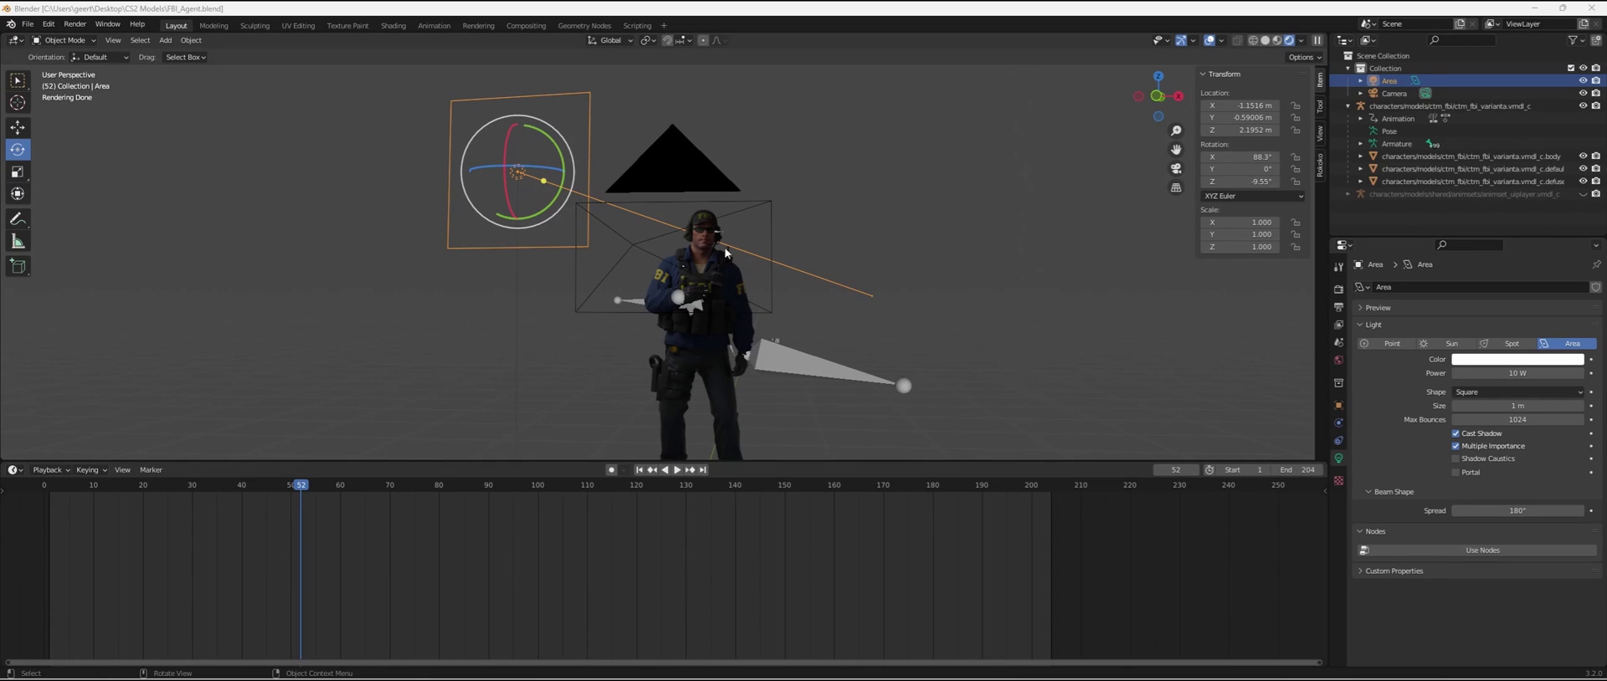
Step: Make the agent's body mesh active in the Outliner after briefly checking the defaultkit mesh
left_click(1442, 159)
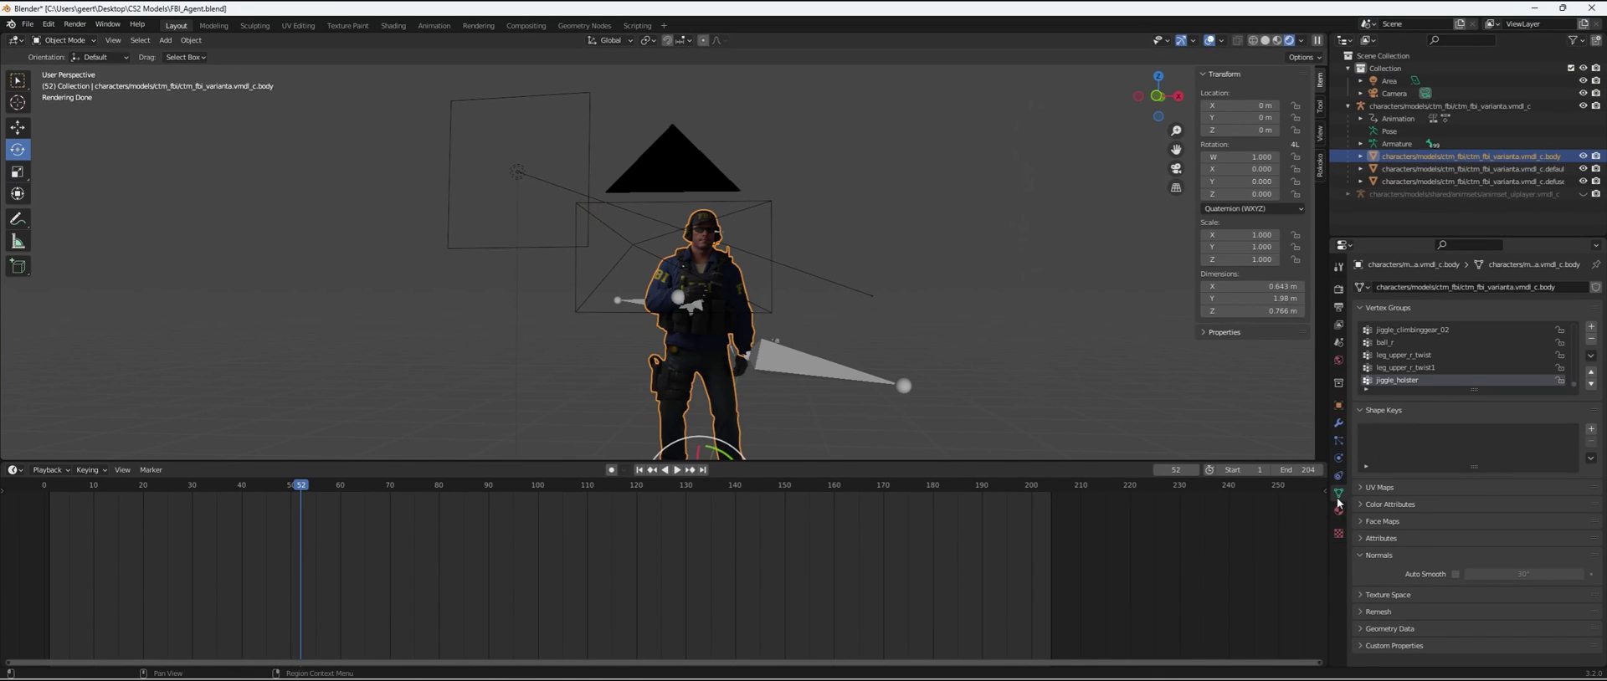
left_click(1454, 156, "ctrl")
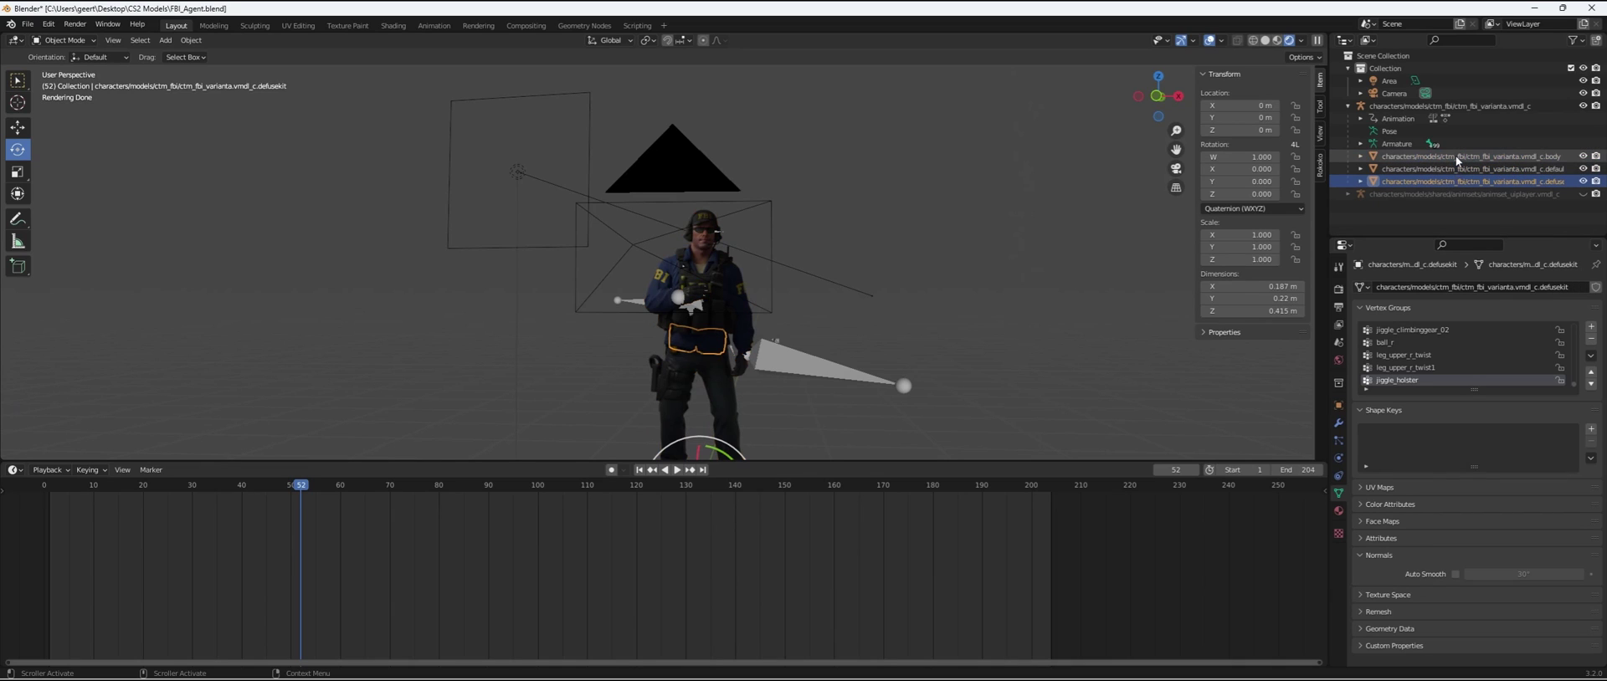
left_click(1454, 155)
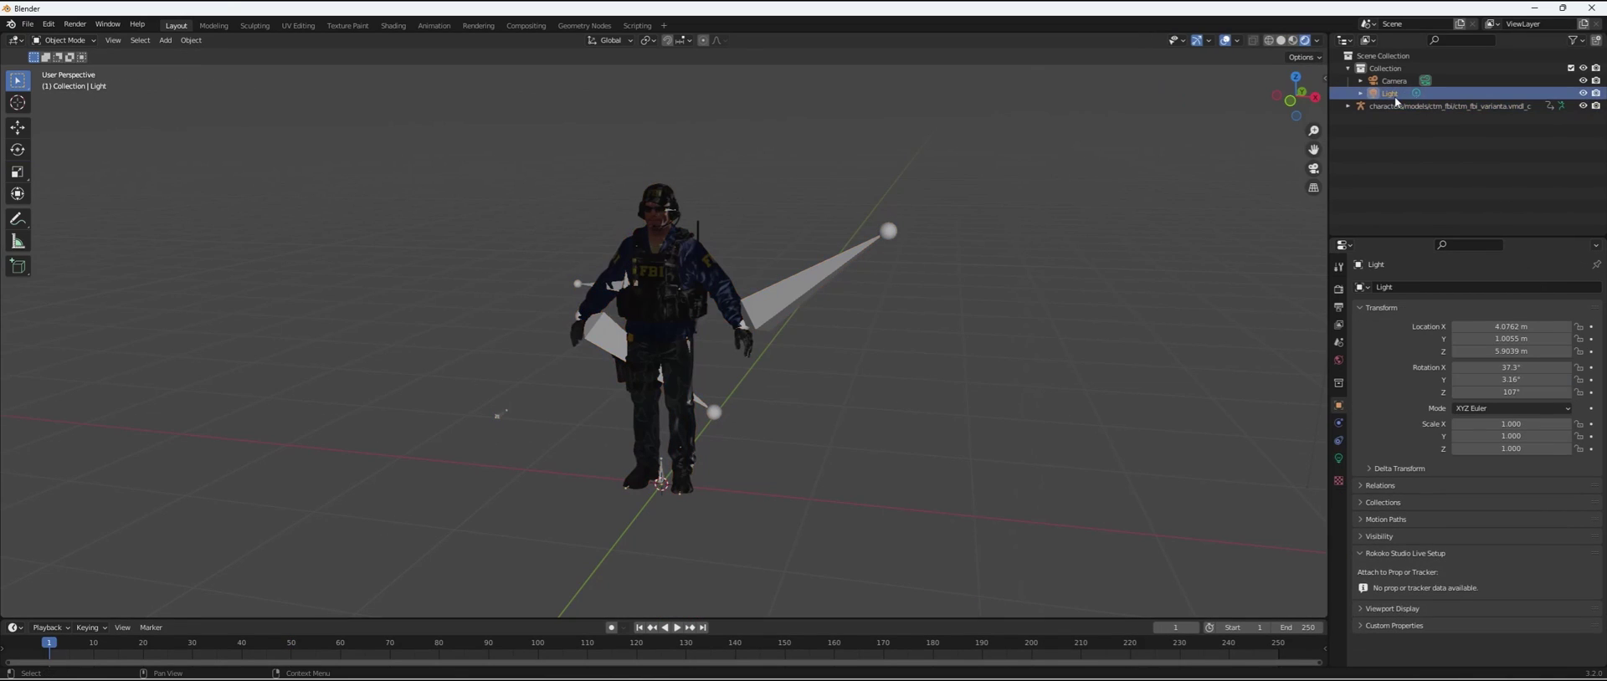
Step: Delete the default light and inspect the agent's animation data and NLA tracks
key("x")
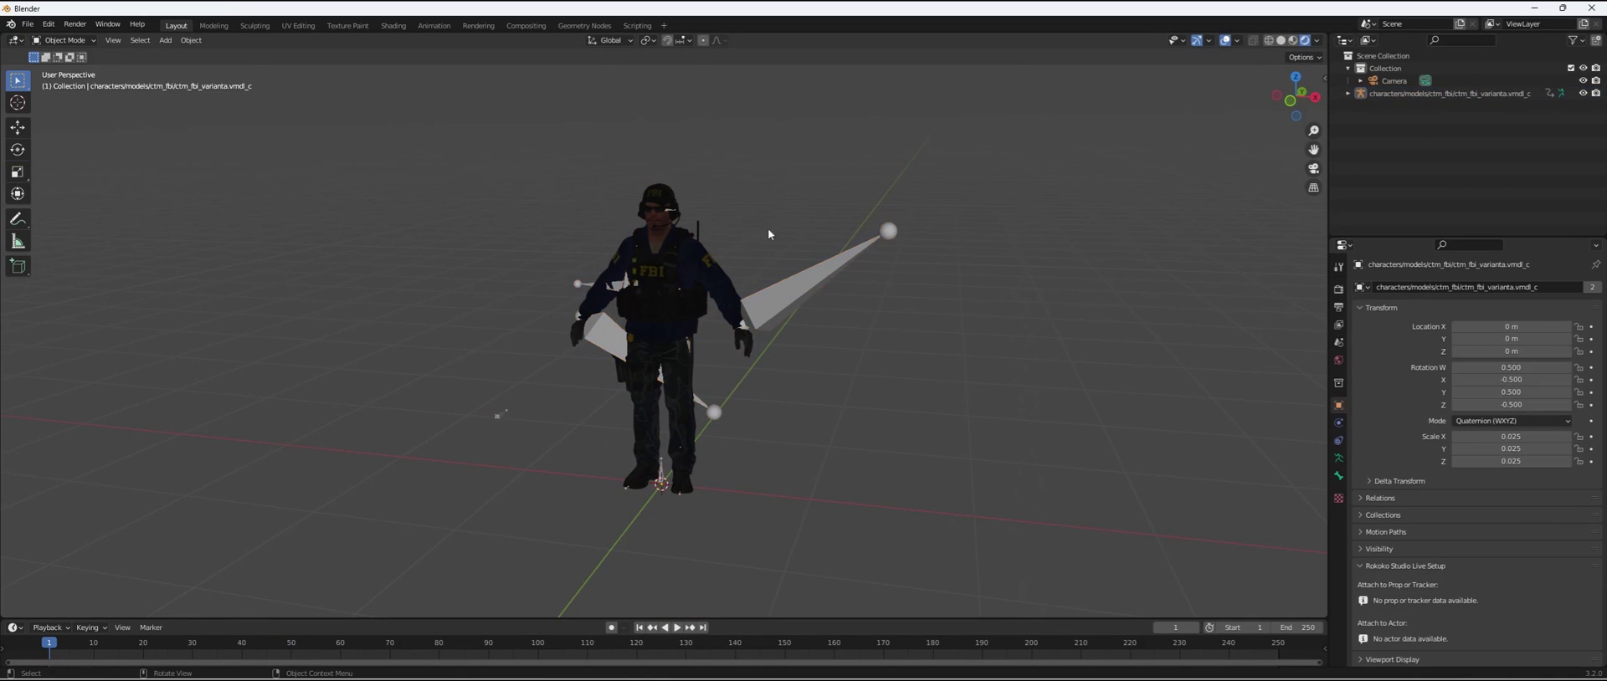
scroll(775, 162, "up", 5)
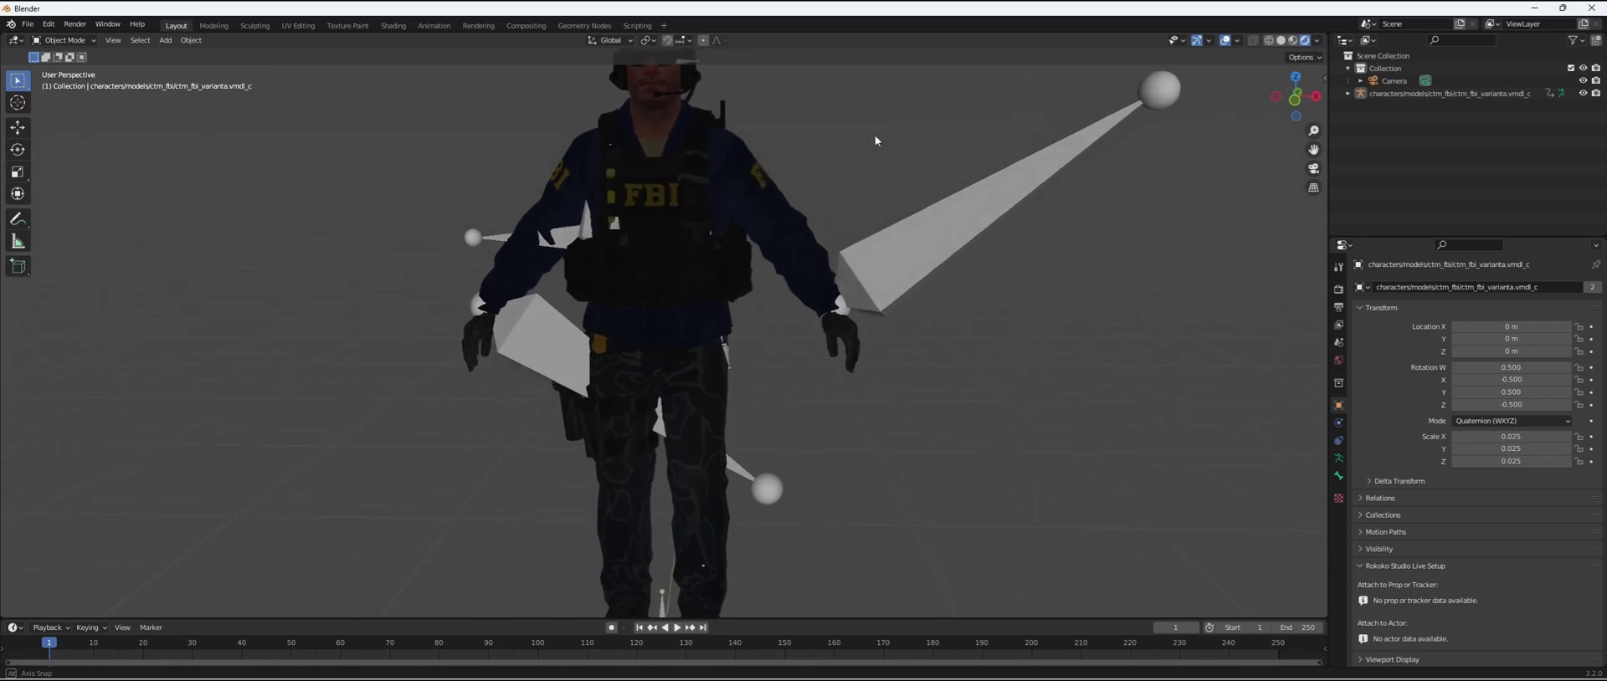
scroll(783, 178, "down", 4)
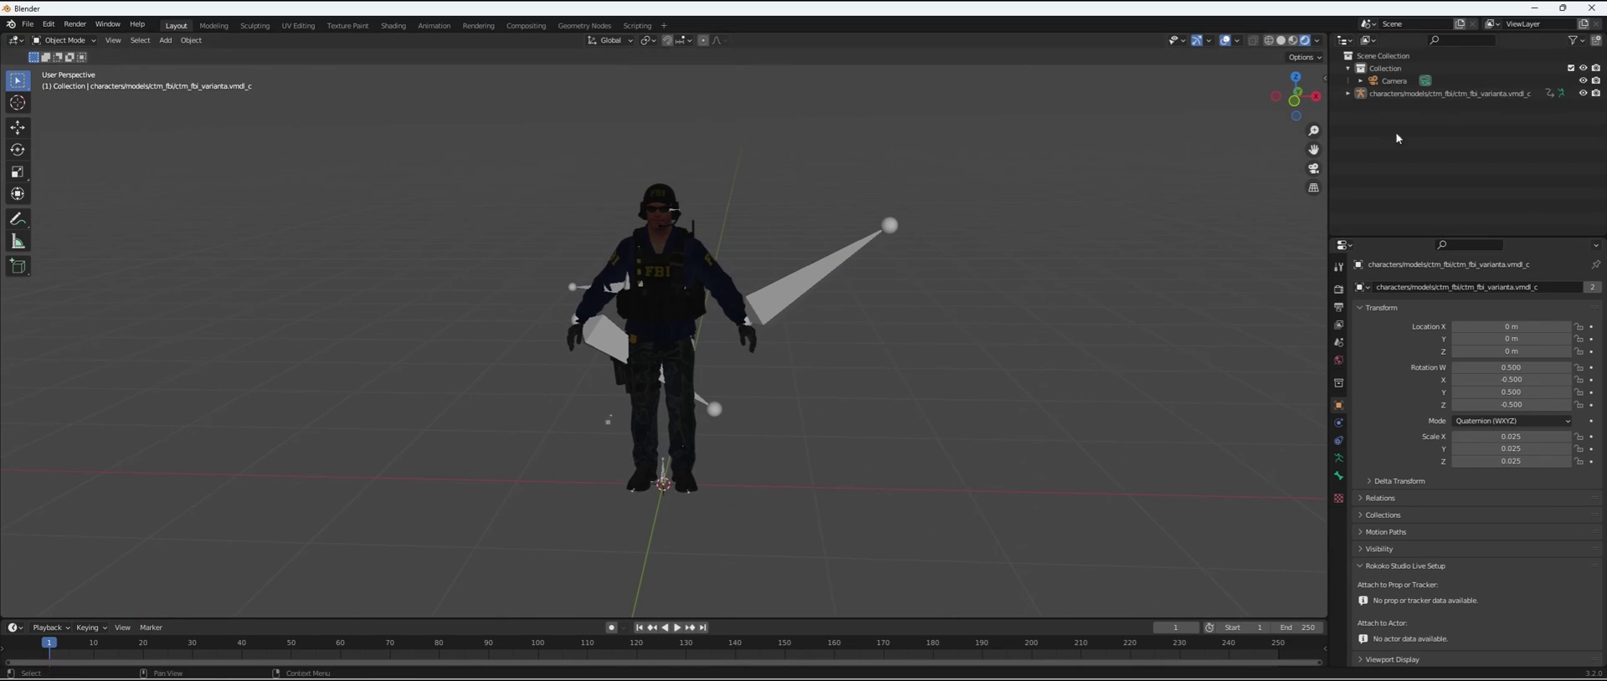
left_click(1348, 93)
left_click(1362, 106)
left_click(1373, 131)
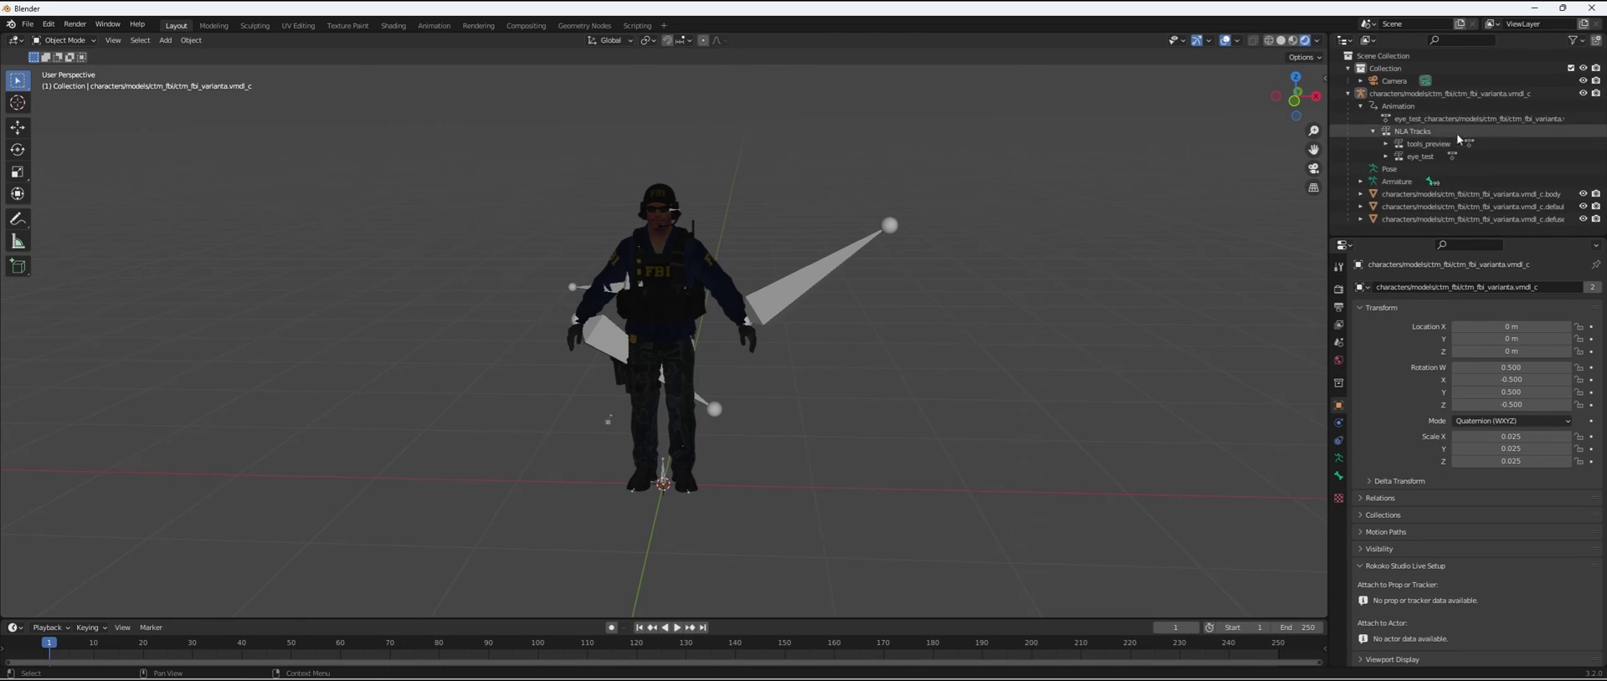
left_click(1373, 132)
left_click(1362, 106)
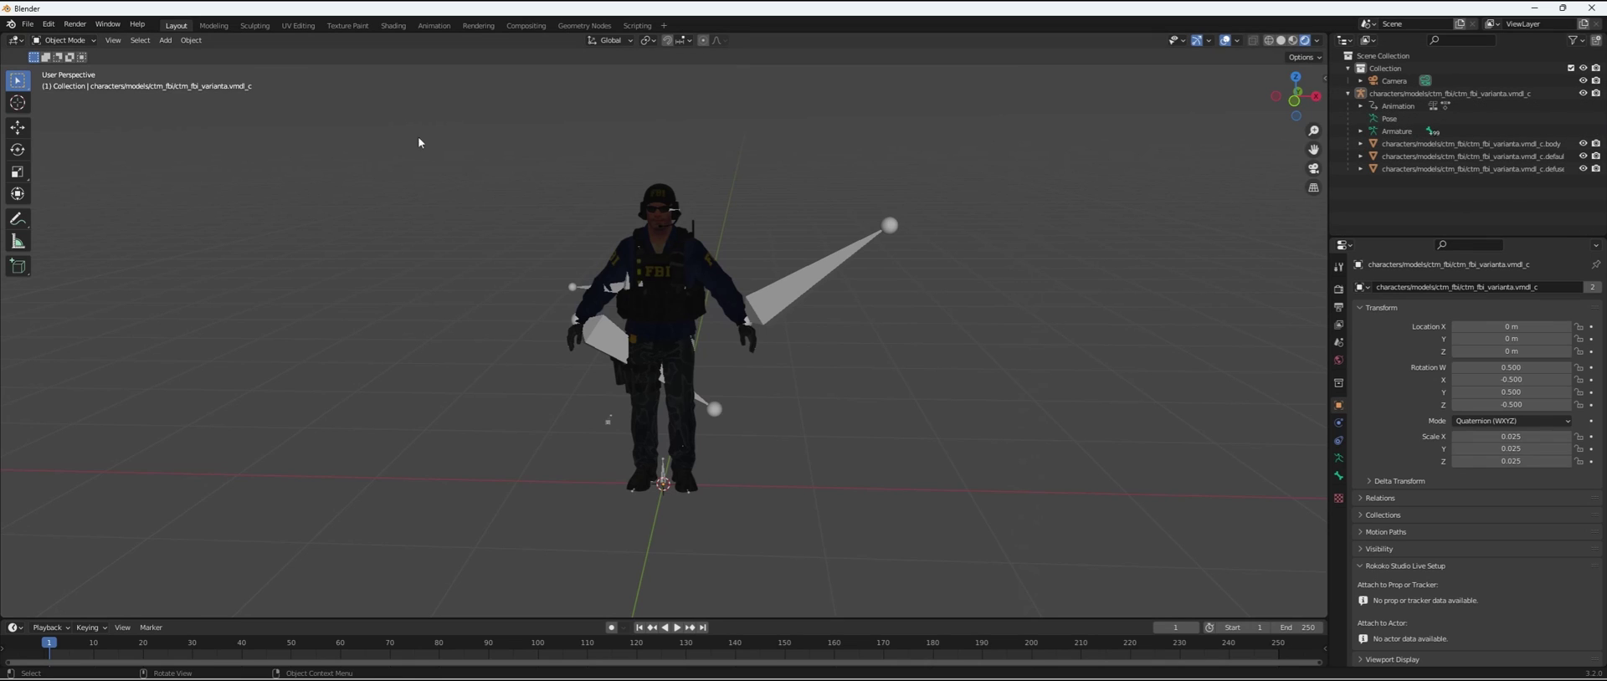
Step: Import animset_ct.glb from the shared/animsets folder as a glTF 2.0 file
left_click(28, 23)
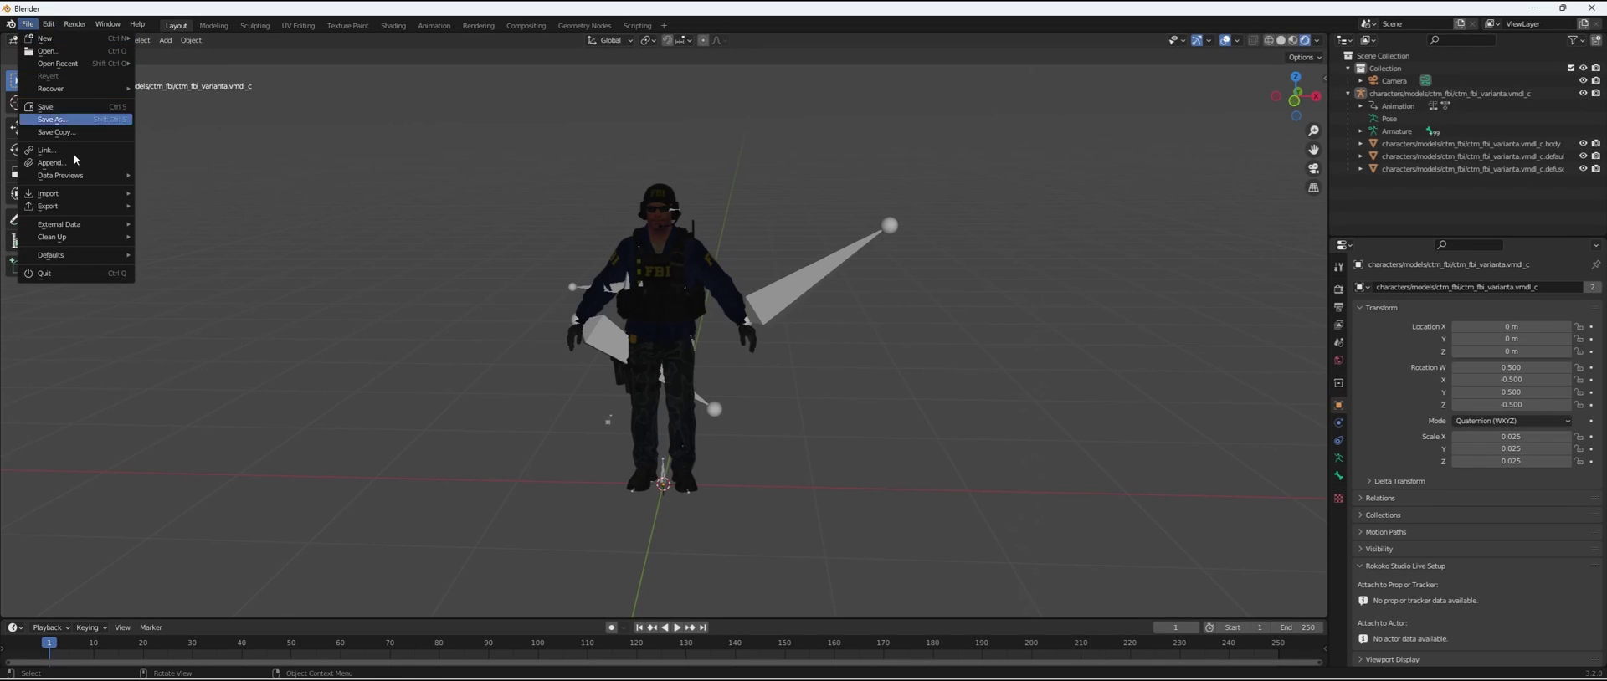
mouse_move(90, 195)
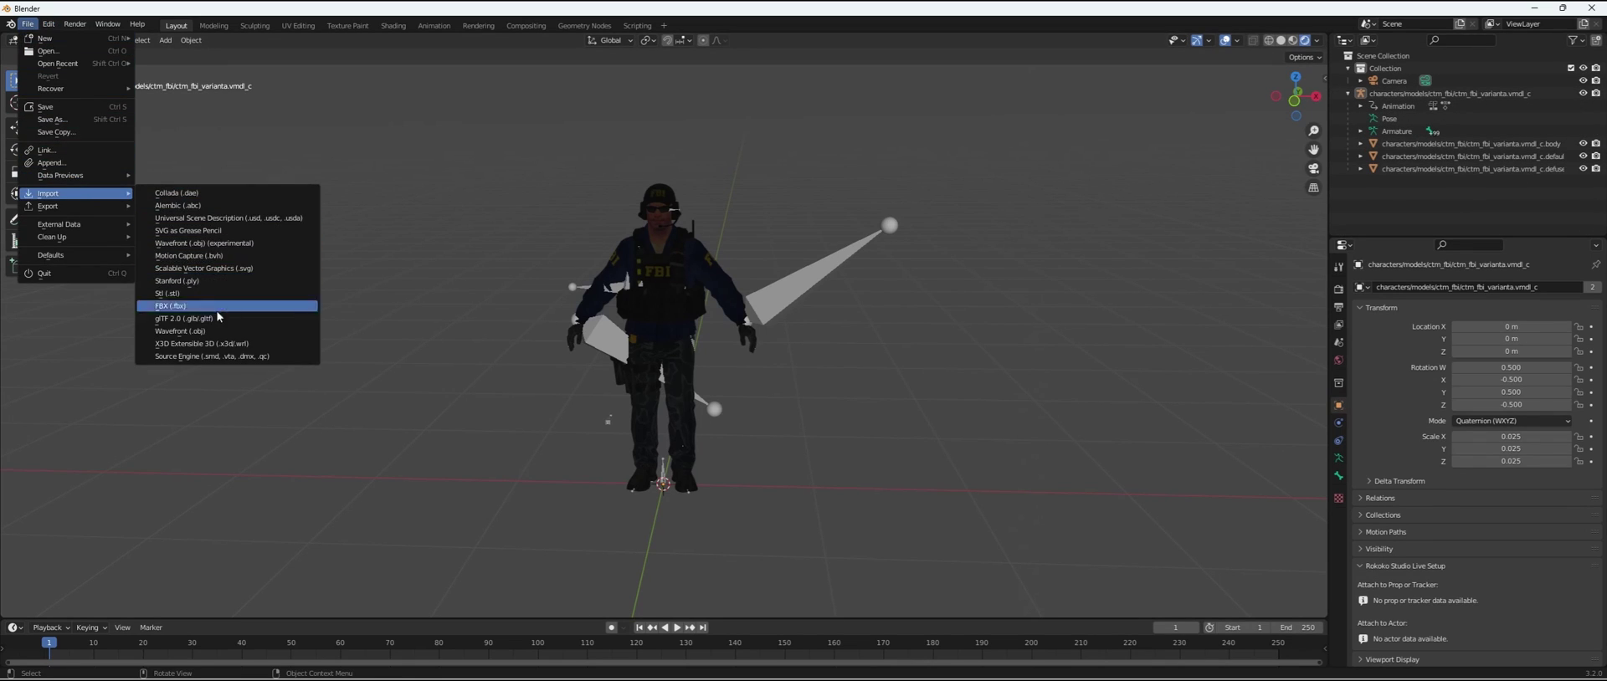
left_click(218, 319)
left_click(609, 177)
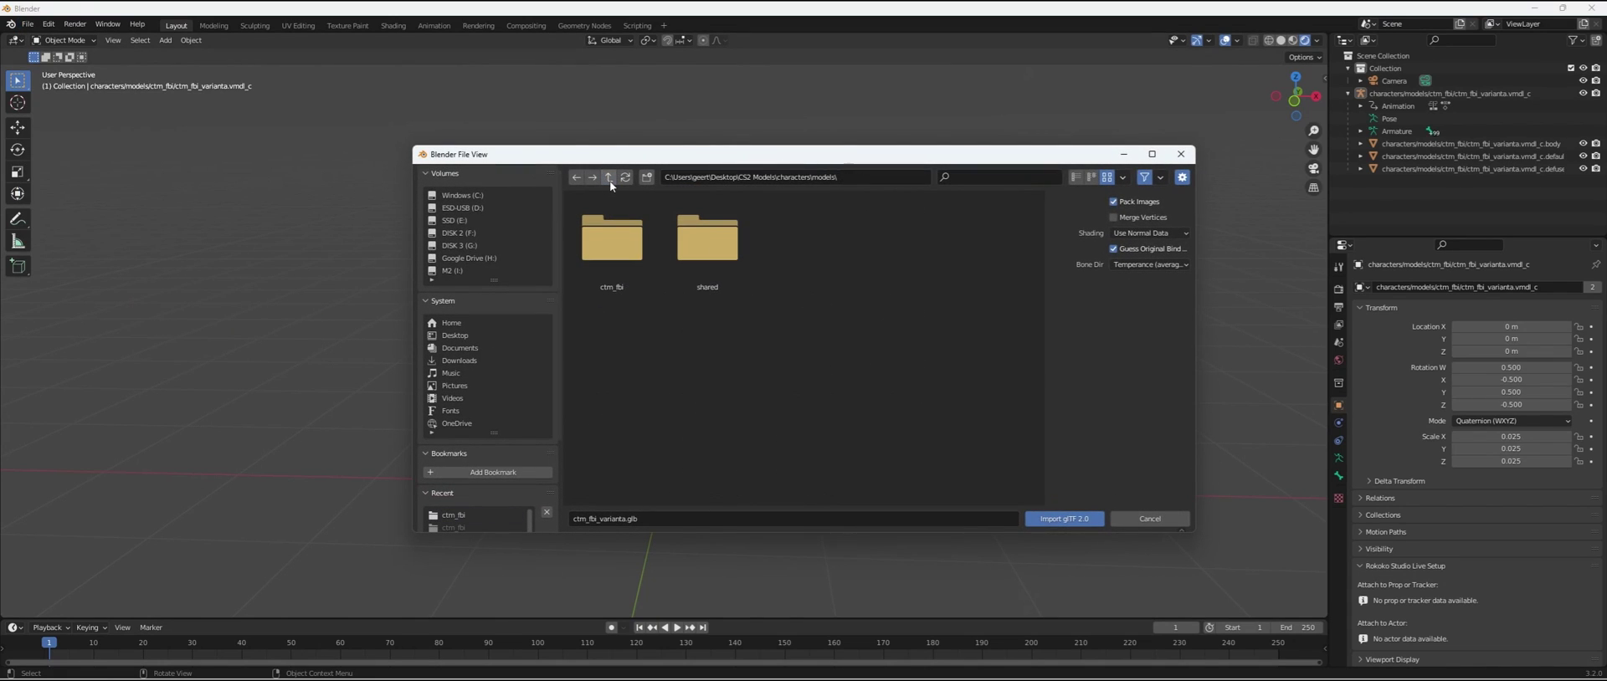
double_click(707, 231)
double_click(615, 251)
double_click(618, 262)
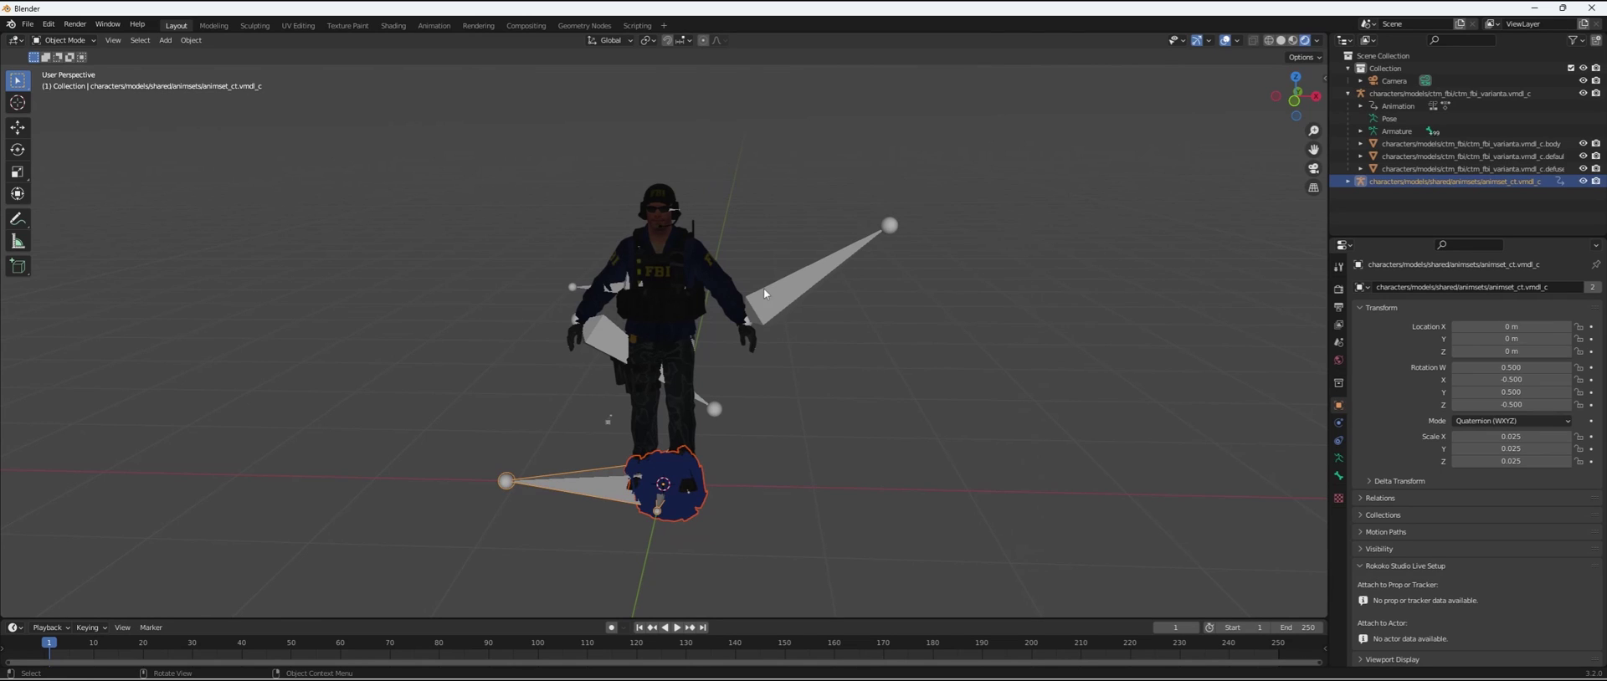
Step: Select the agent's armature, then the animset armature, and bring up the Ctrl+L link menu
middle_click_drag(669, 468, 639, 560)
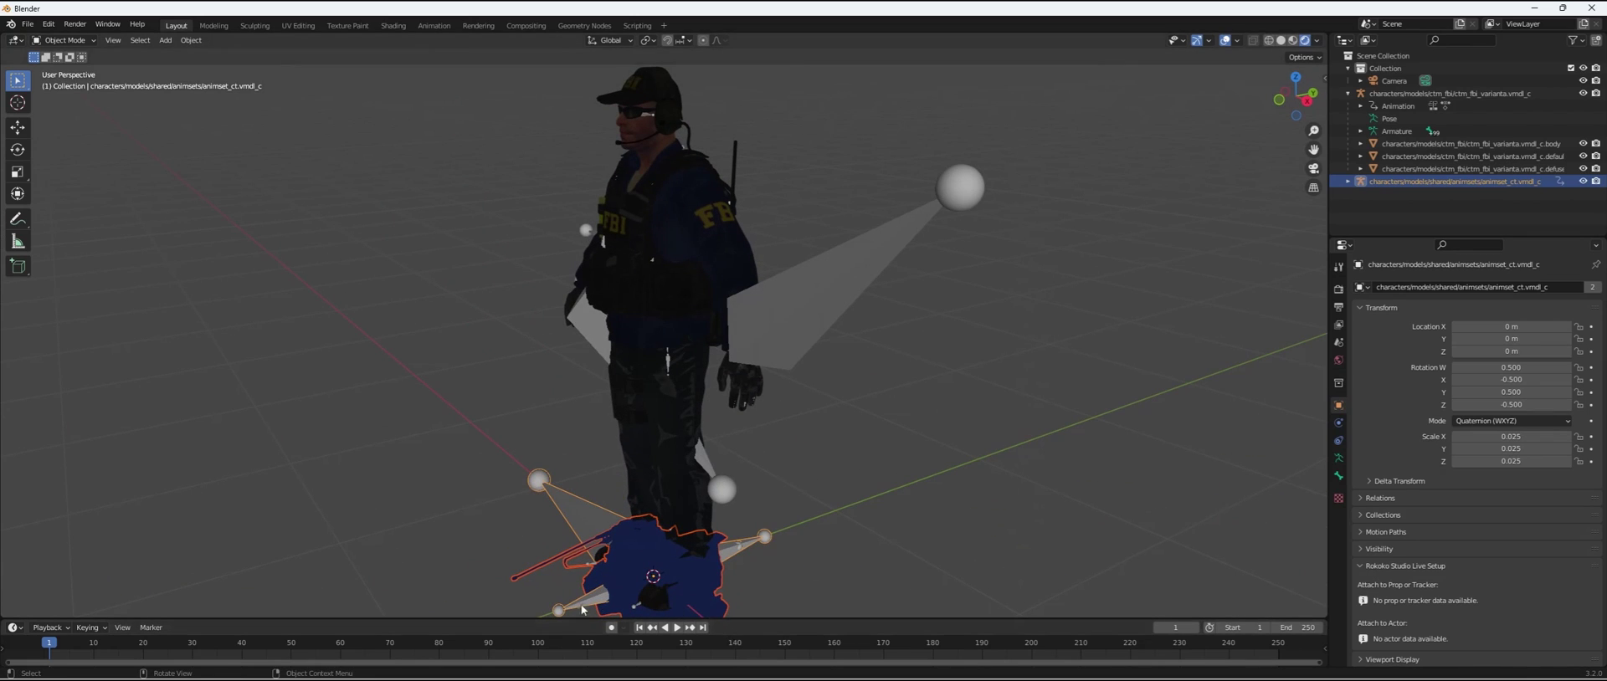
middle_click_drag(724, 610, 799, 434)
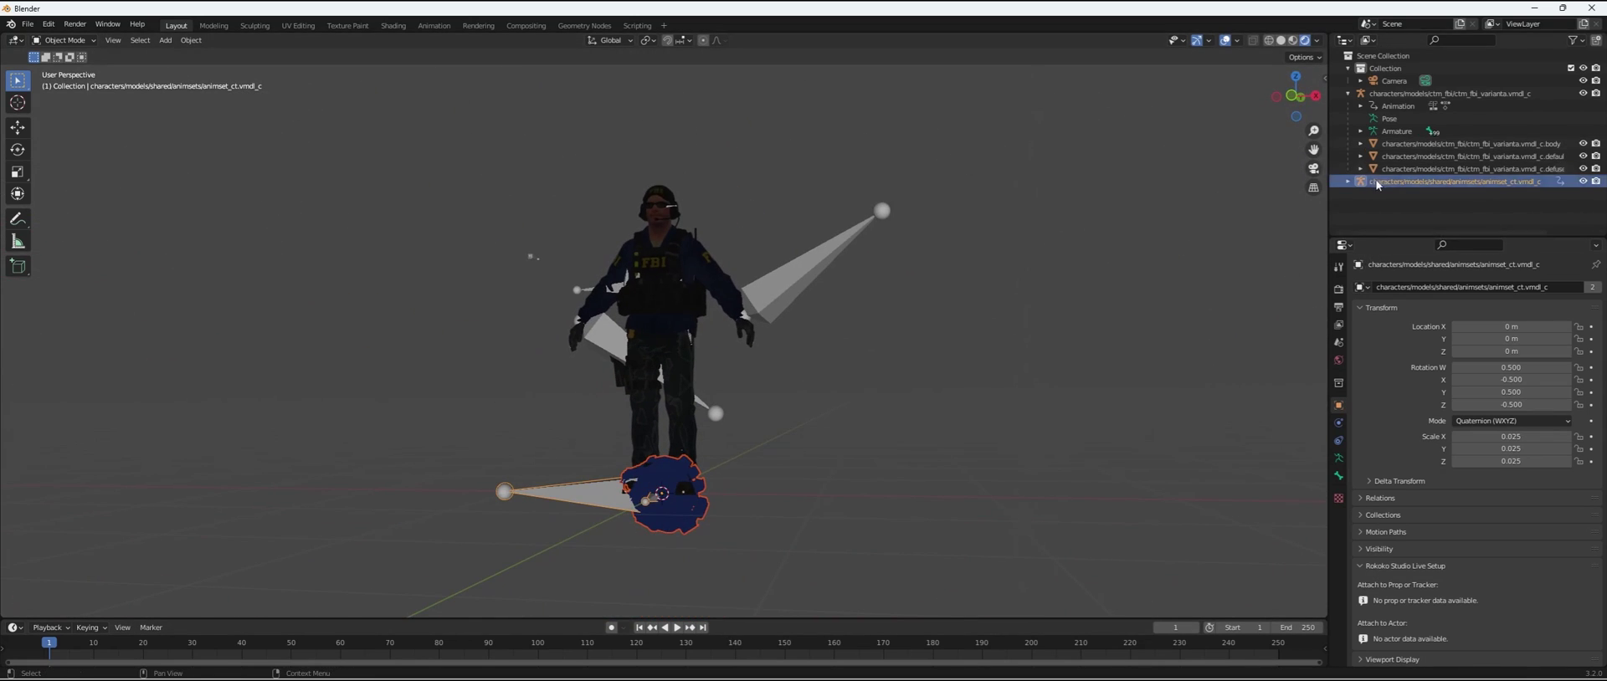
left_click(1347, 182)
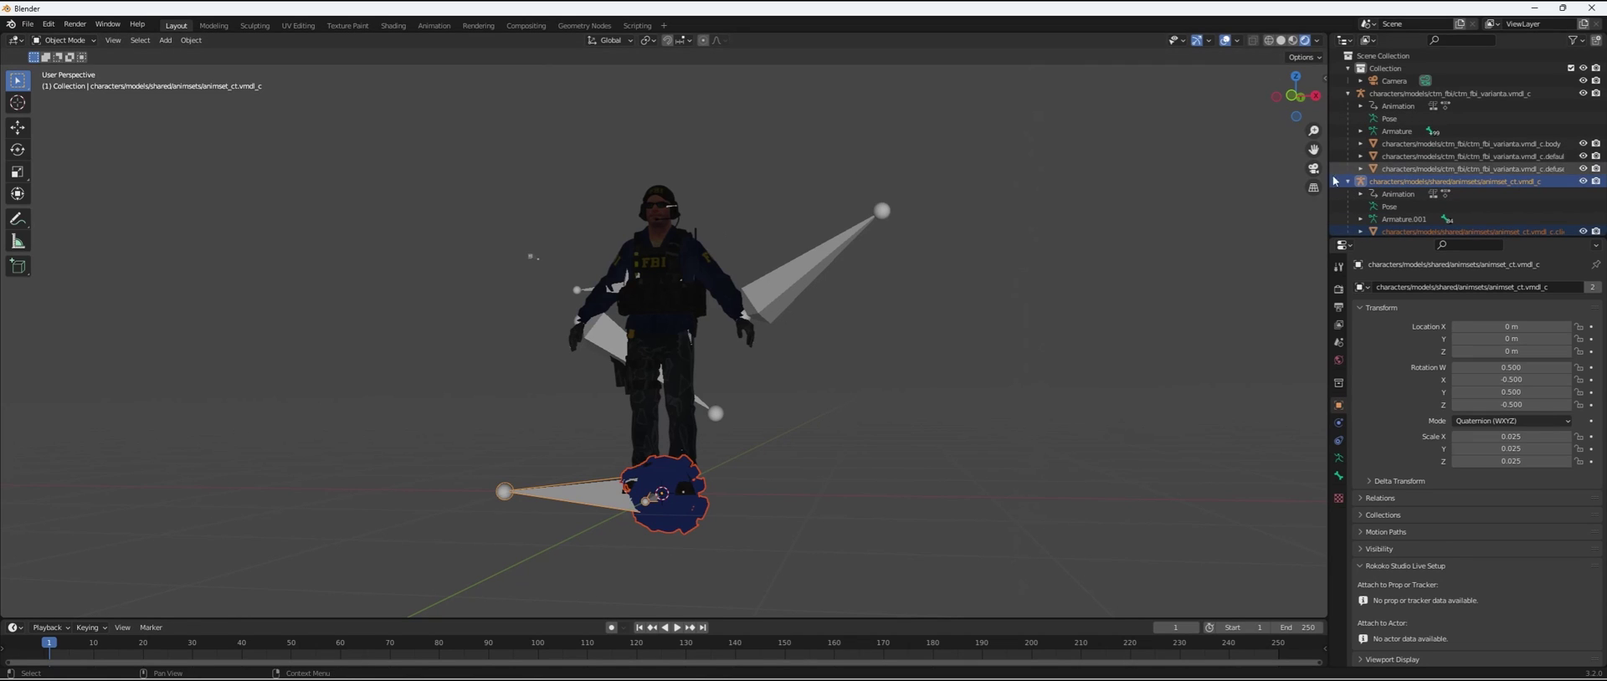
left_click(1347, 181)
left_click(1347, 93)
left_click(1399, 92)
left_click(1402, 106, "ctrl")
key("ctrl")
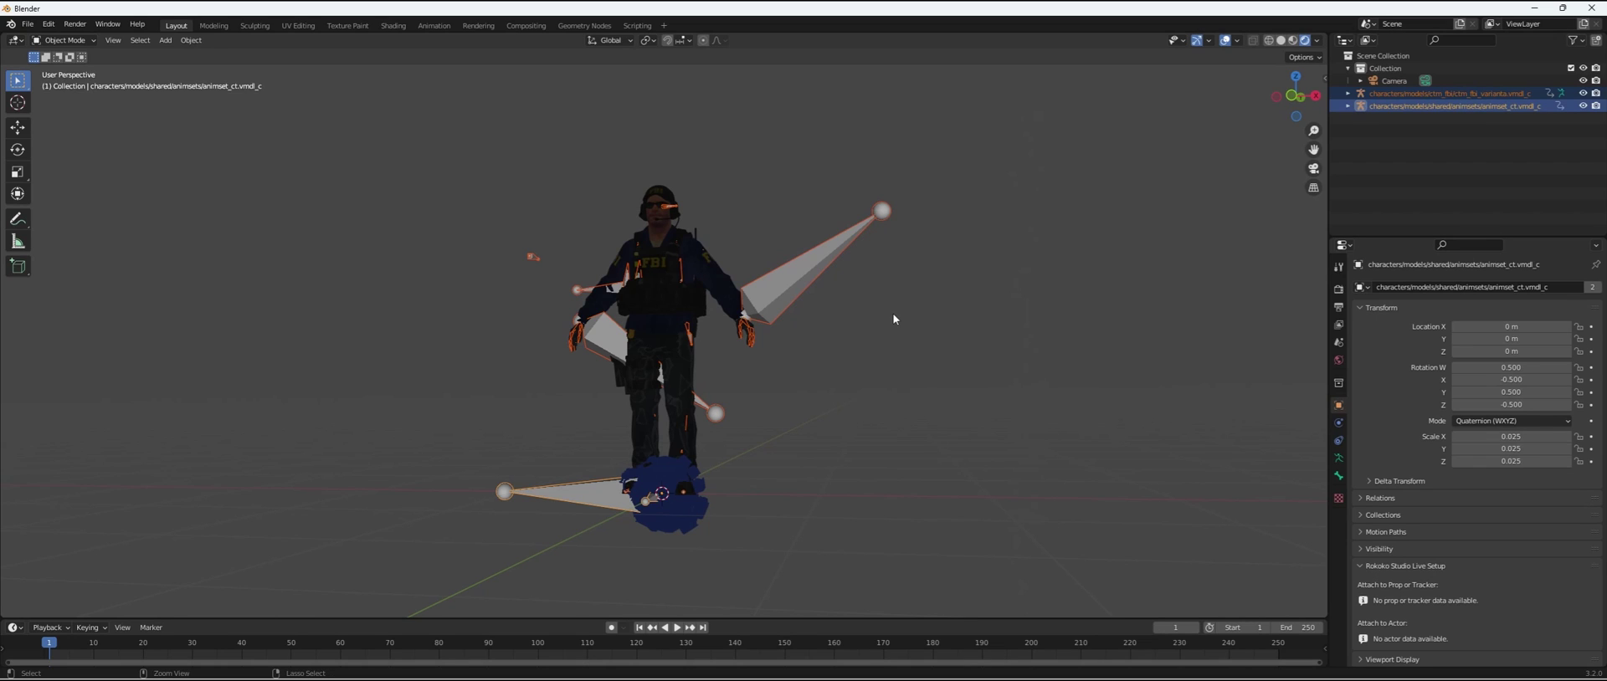
key("ctrl+l")
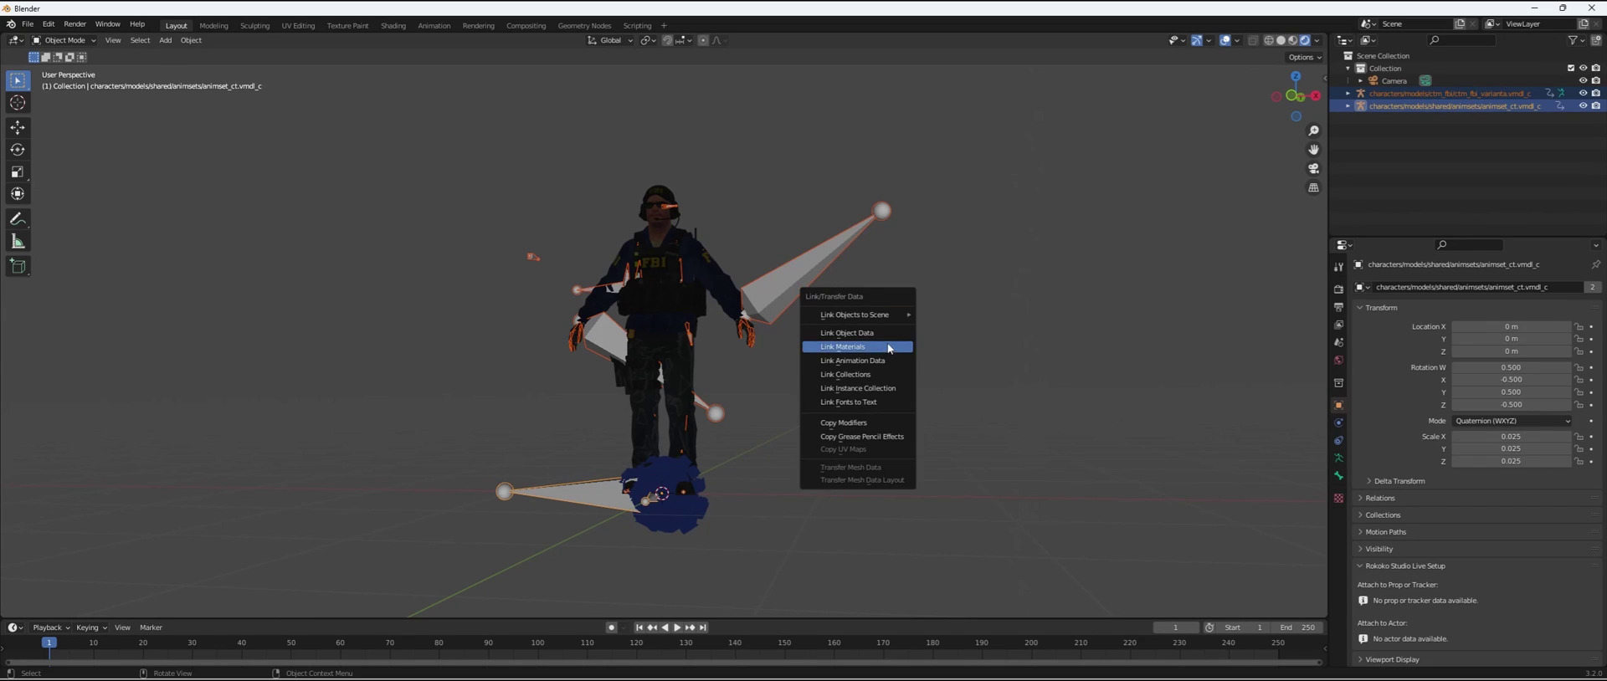
Step: Link the animset's animation data to the agent and orbit to inspect the collapsed pose
left_click(876, 362)
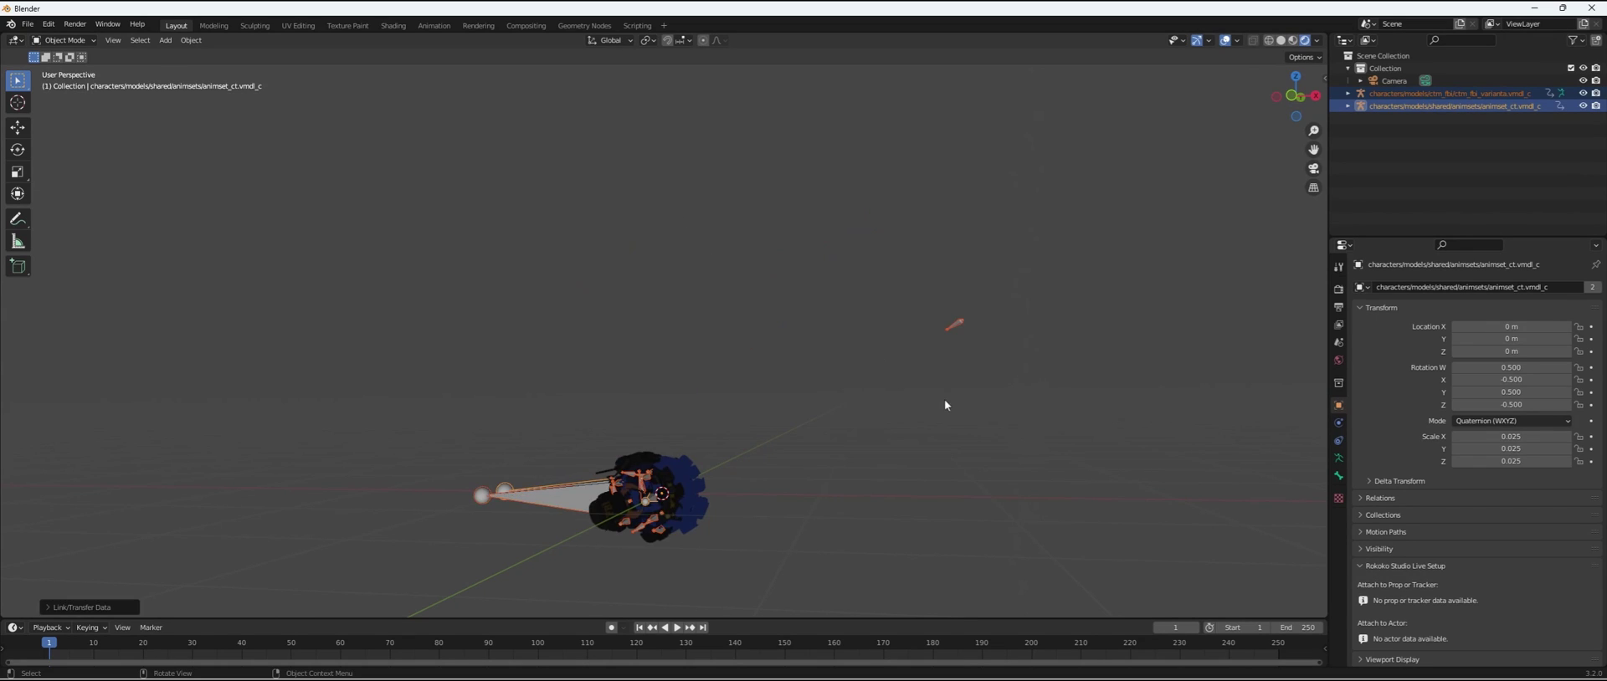
middle_click_drag(617, 519, 846, 355)
middle_click_drag(846, 298, 740, 411)
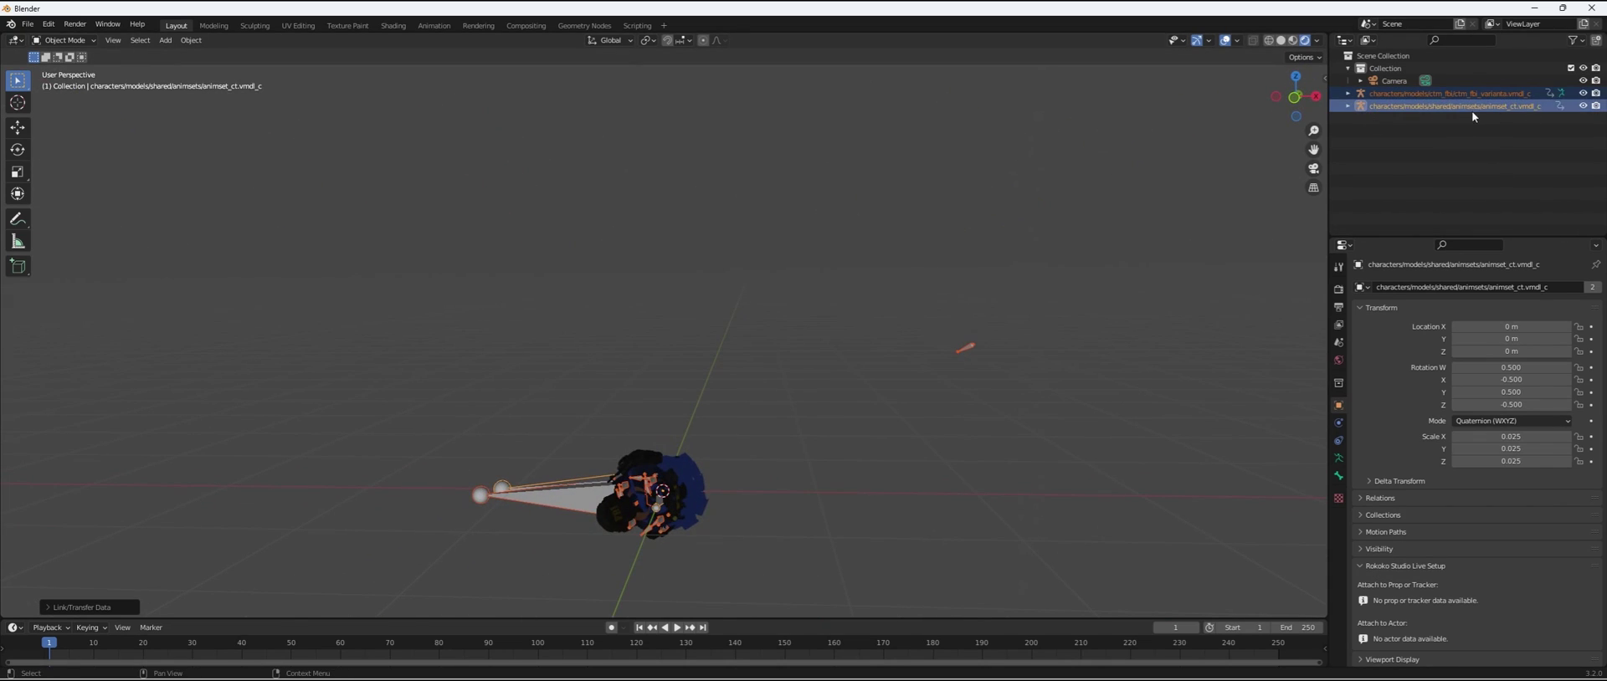
Step: Hide the animset armature and mesh, then expand the FBI model's Outliner hierarchy
left_click(1347, 106)
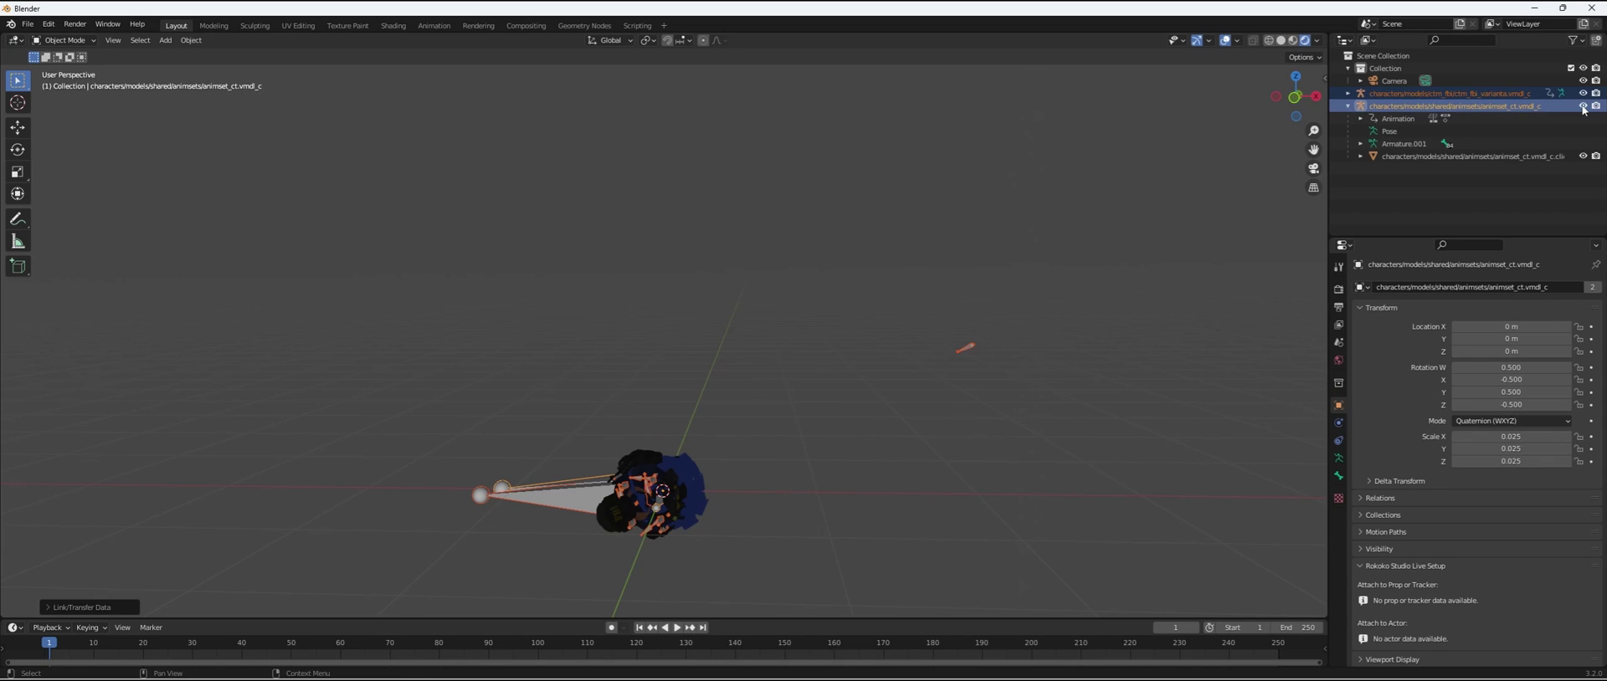
left_click(1582, 106)
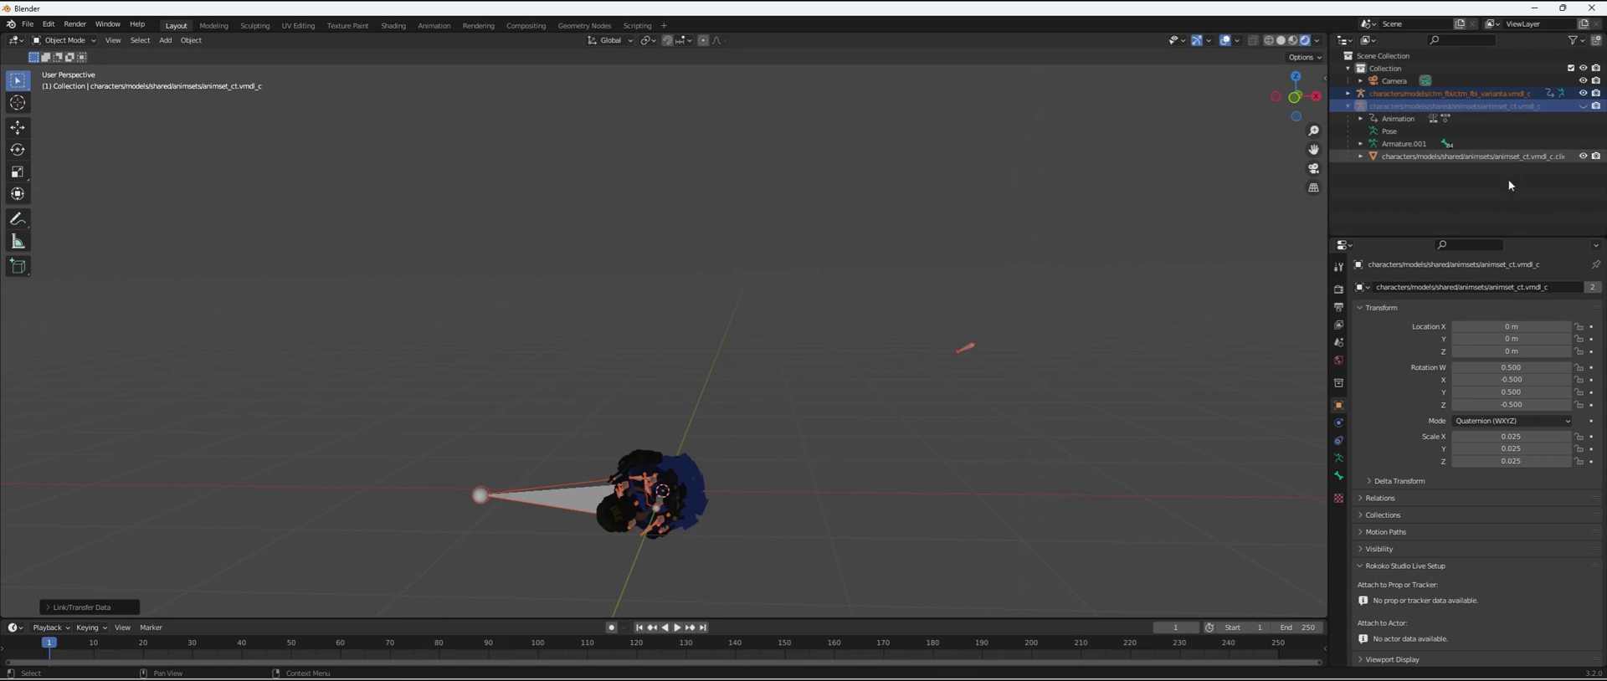
left_click(1582, 156)
left_click(1348, 106)
left_click(1348, 93)
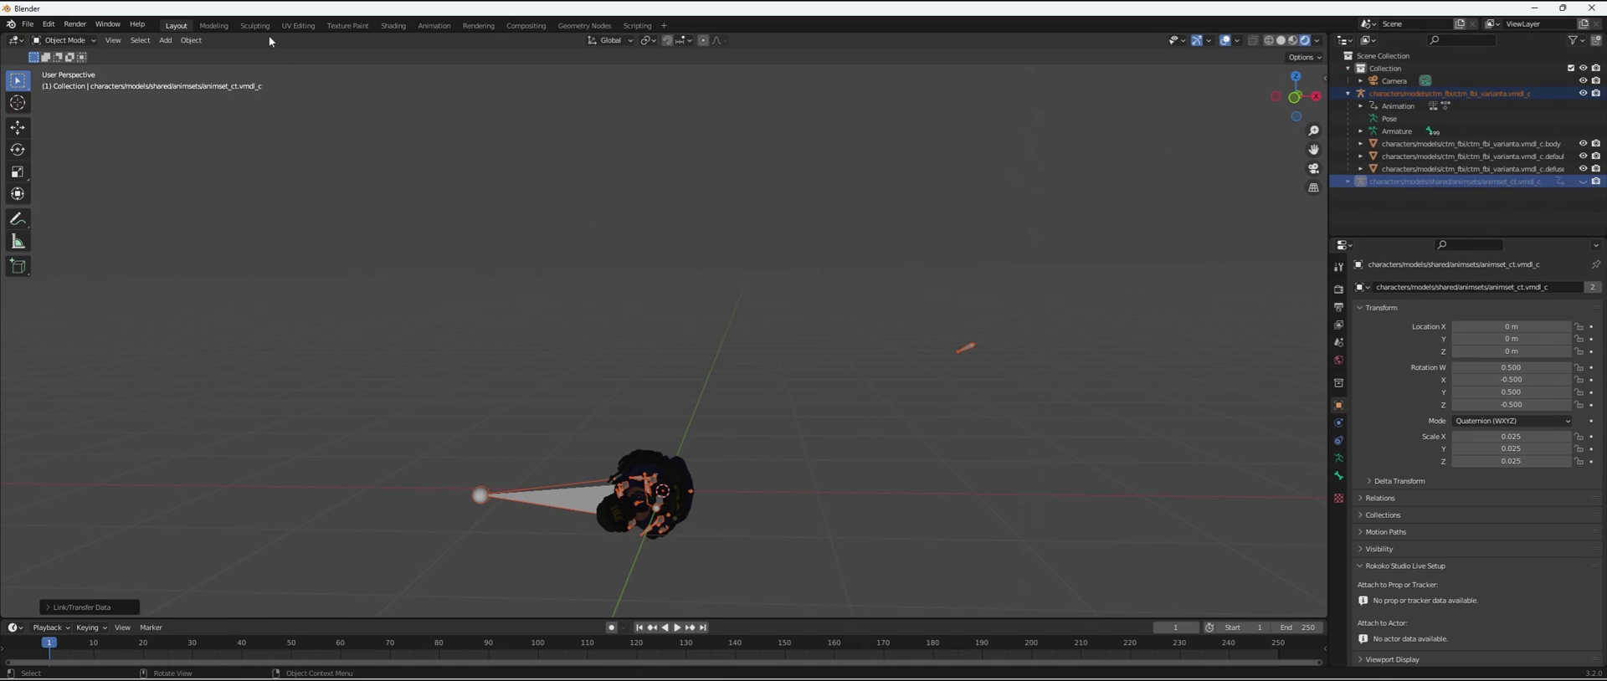
Step: In the Animation workspace, turn the Dope Sheet into an enlarged Nonlinear Animation editor
left_click(426, 25)
left_click(68, 491)
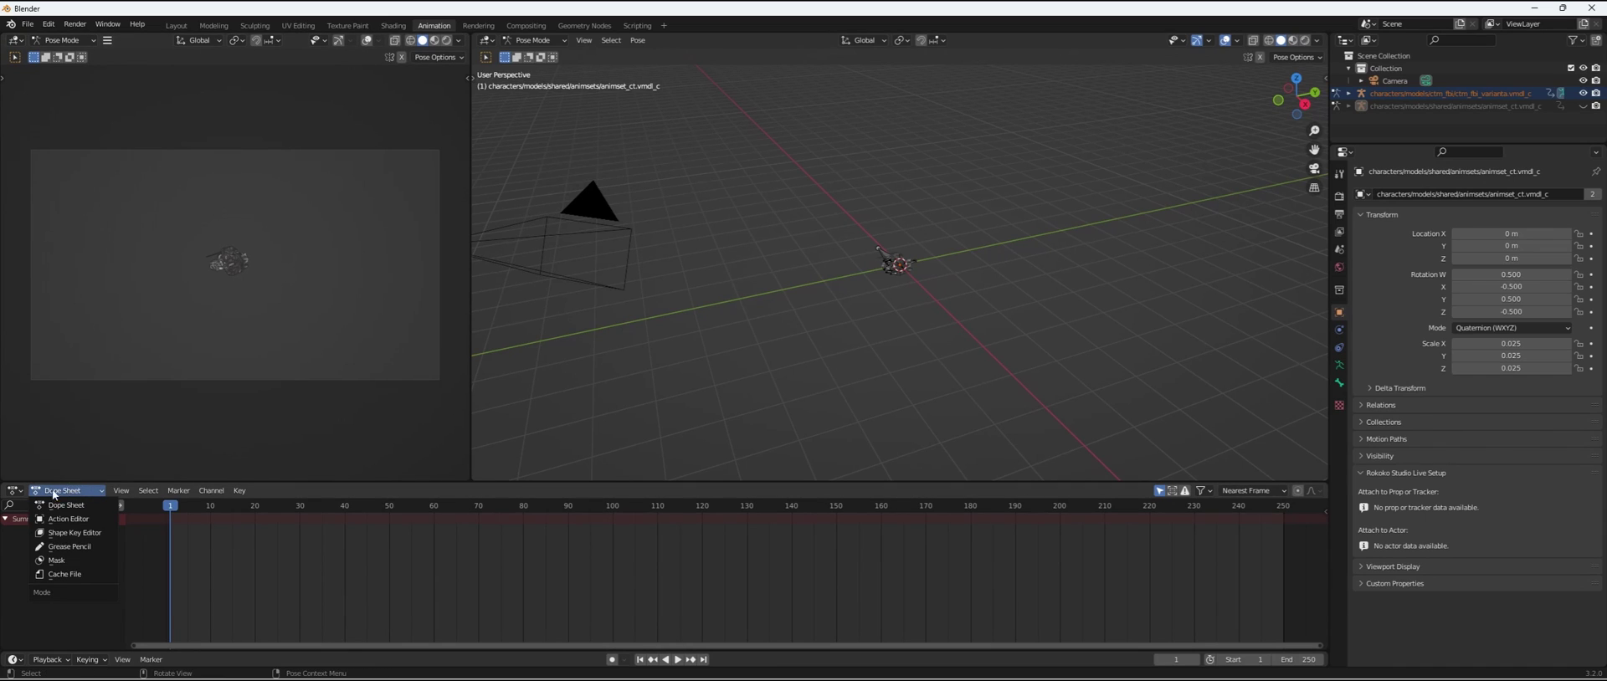
left_click(66, 505)
left_click(14, 490)
left_click(44, 492)
left_click(14, 490)
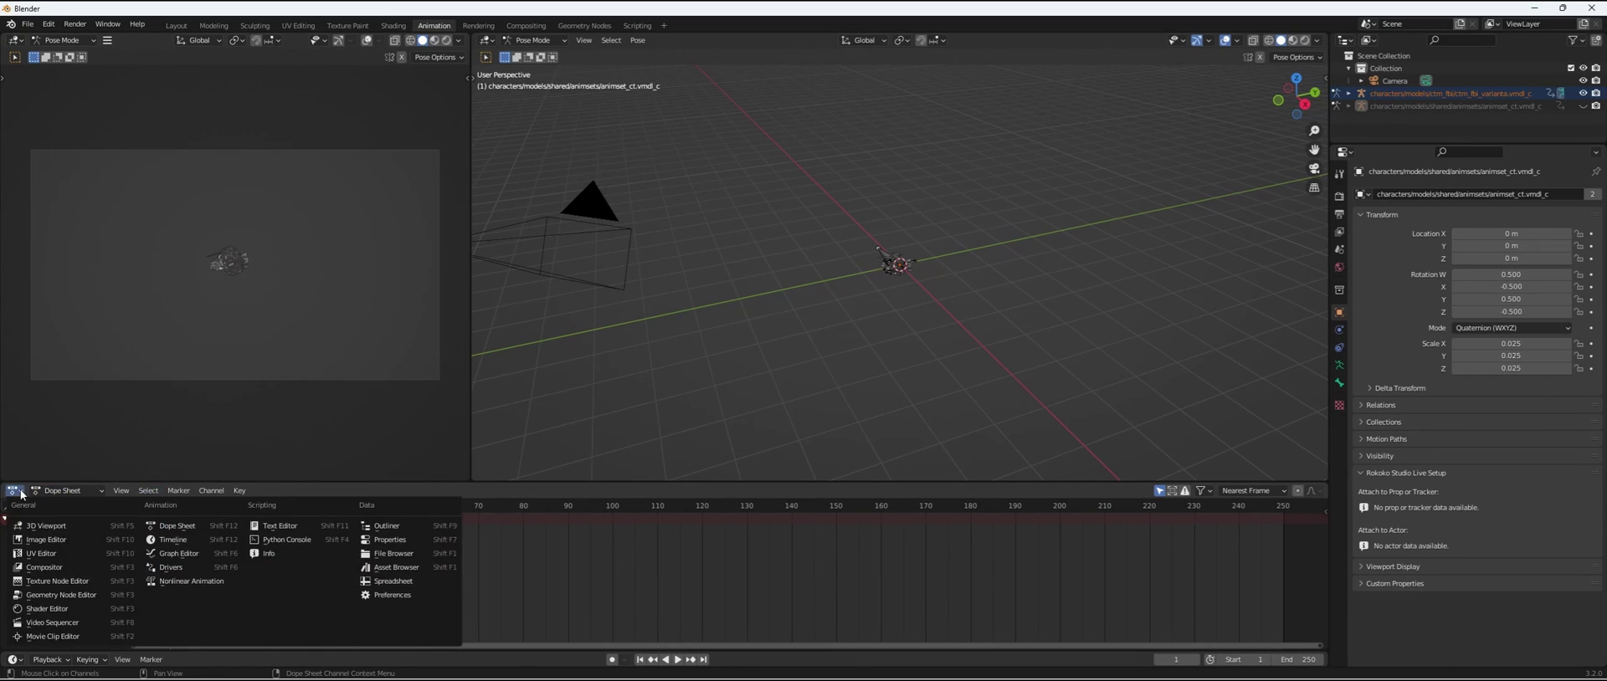
left_click(204, 584)
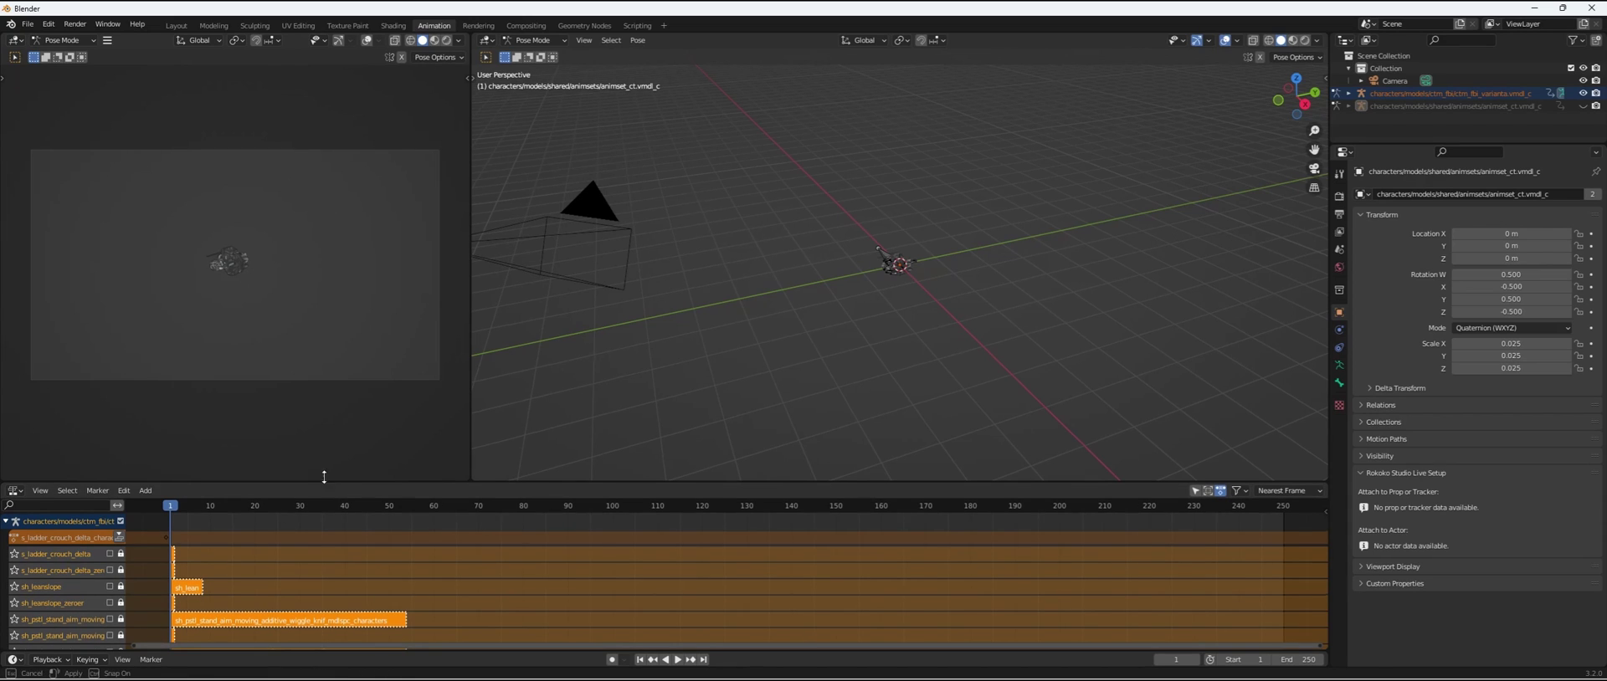
left_click_drag(323, 482, 354, 283)
Step: Select all the animset's action tracks and strips and browse the list
scroll(276, 393, "down", 4)
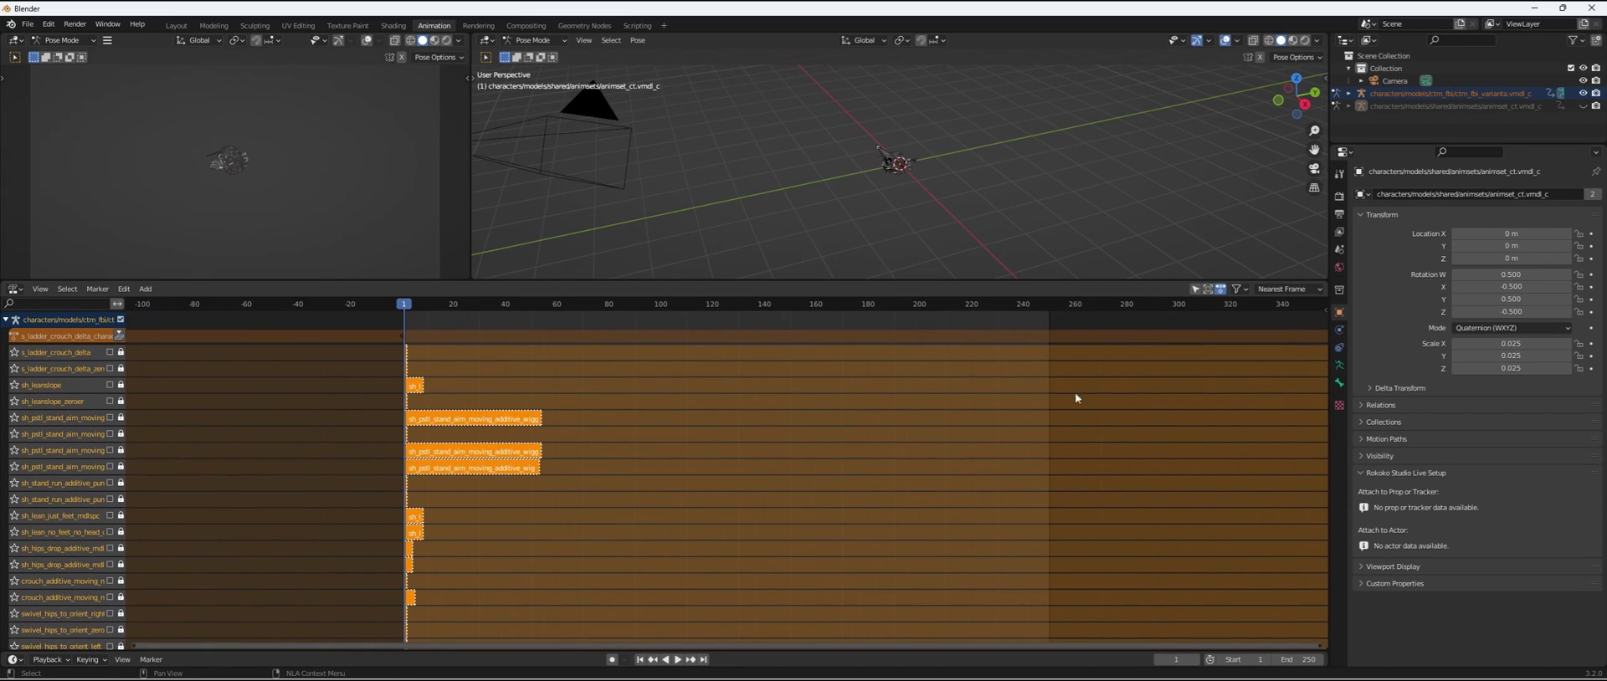
scroll(74, 469, "down", 10)
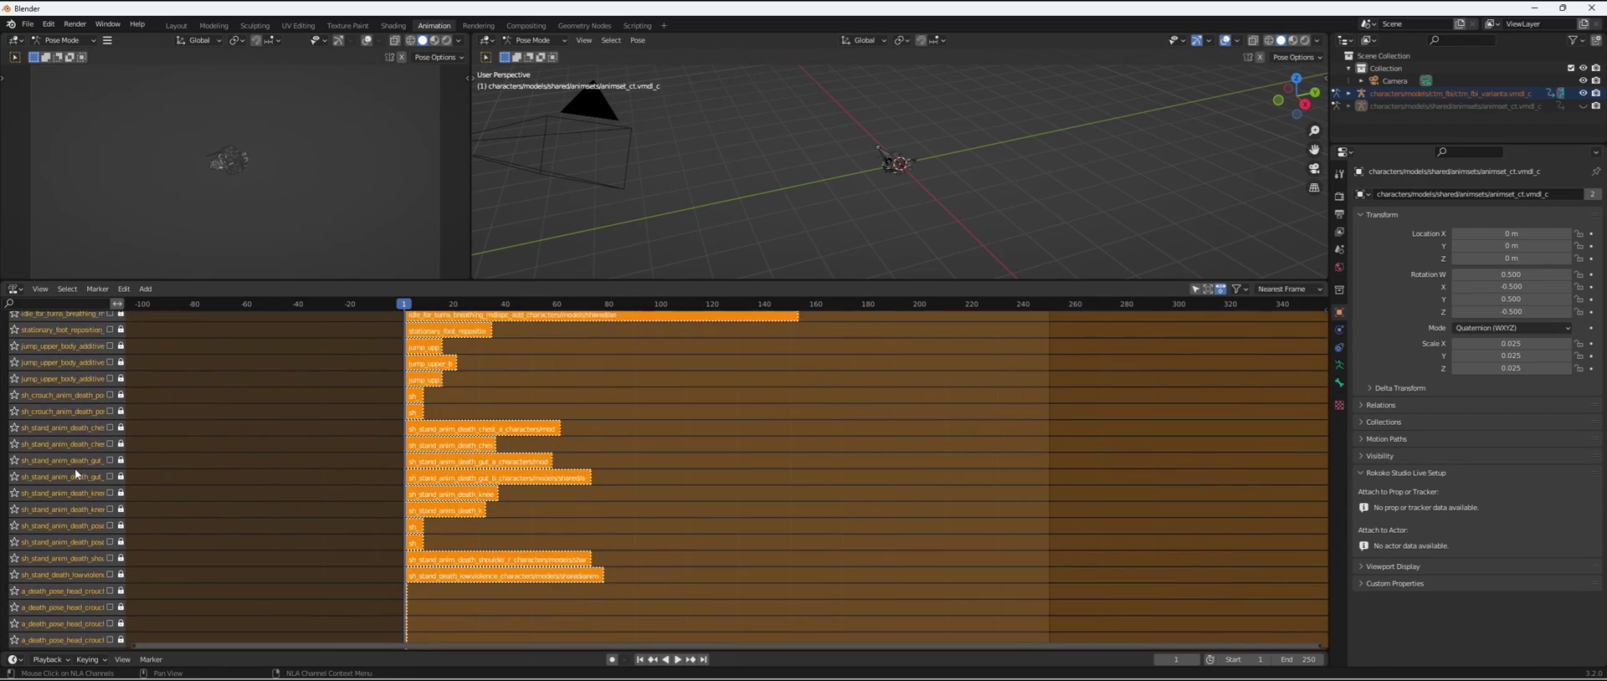
scroll(73, 469, "up", 5)
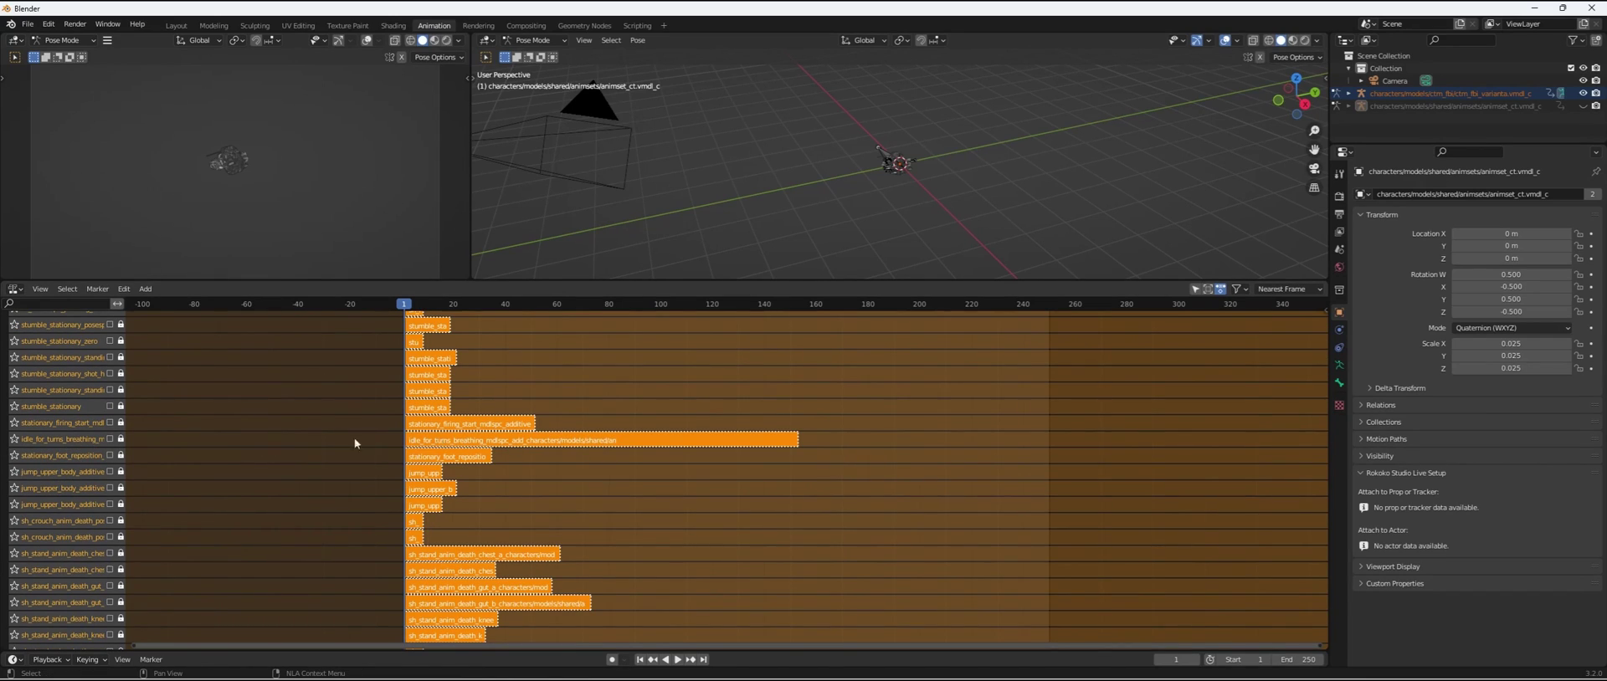
left_click(18, 441)
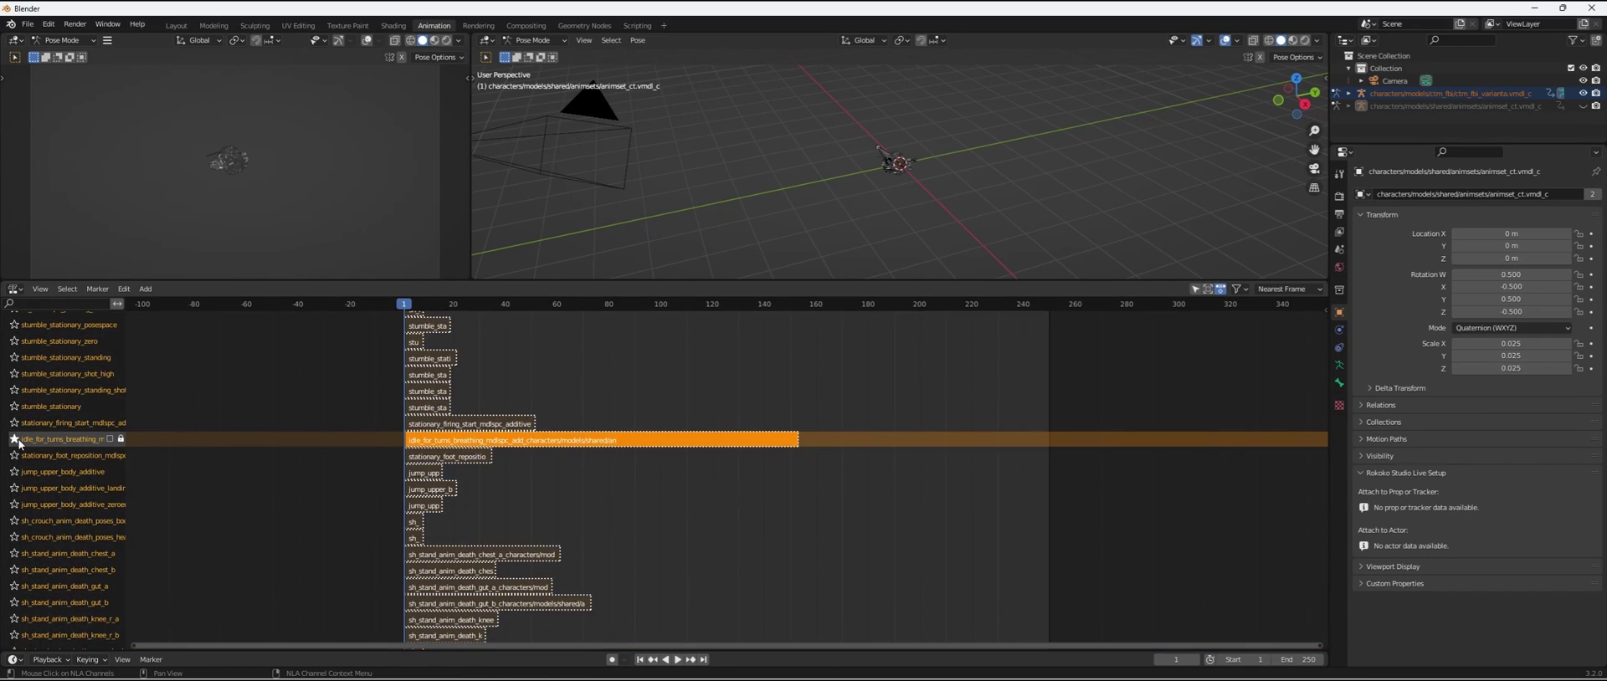
key("a")
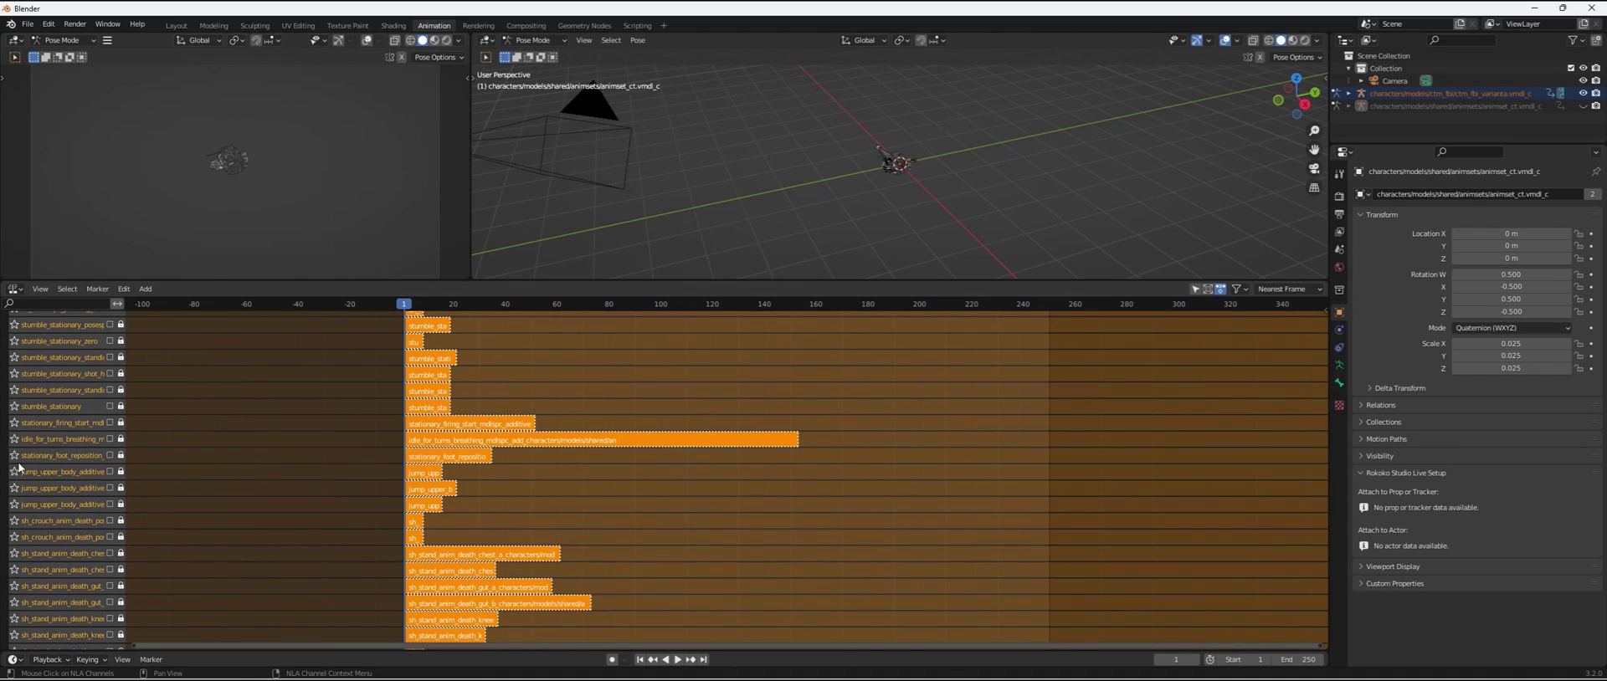
scroll(63, 455, "down", 3)
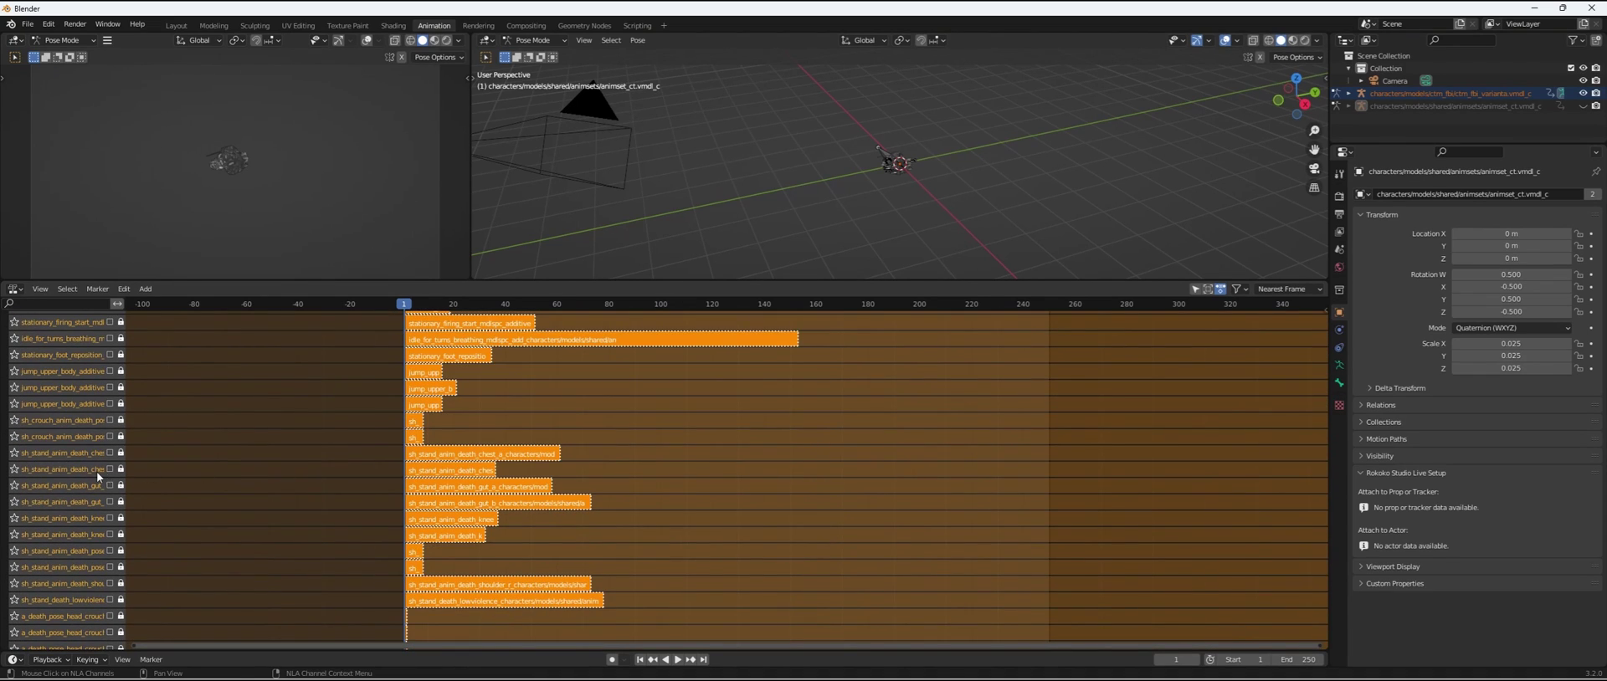
scroll(105, 468, "down", 10)
scroll(115, 469, "up", 15)
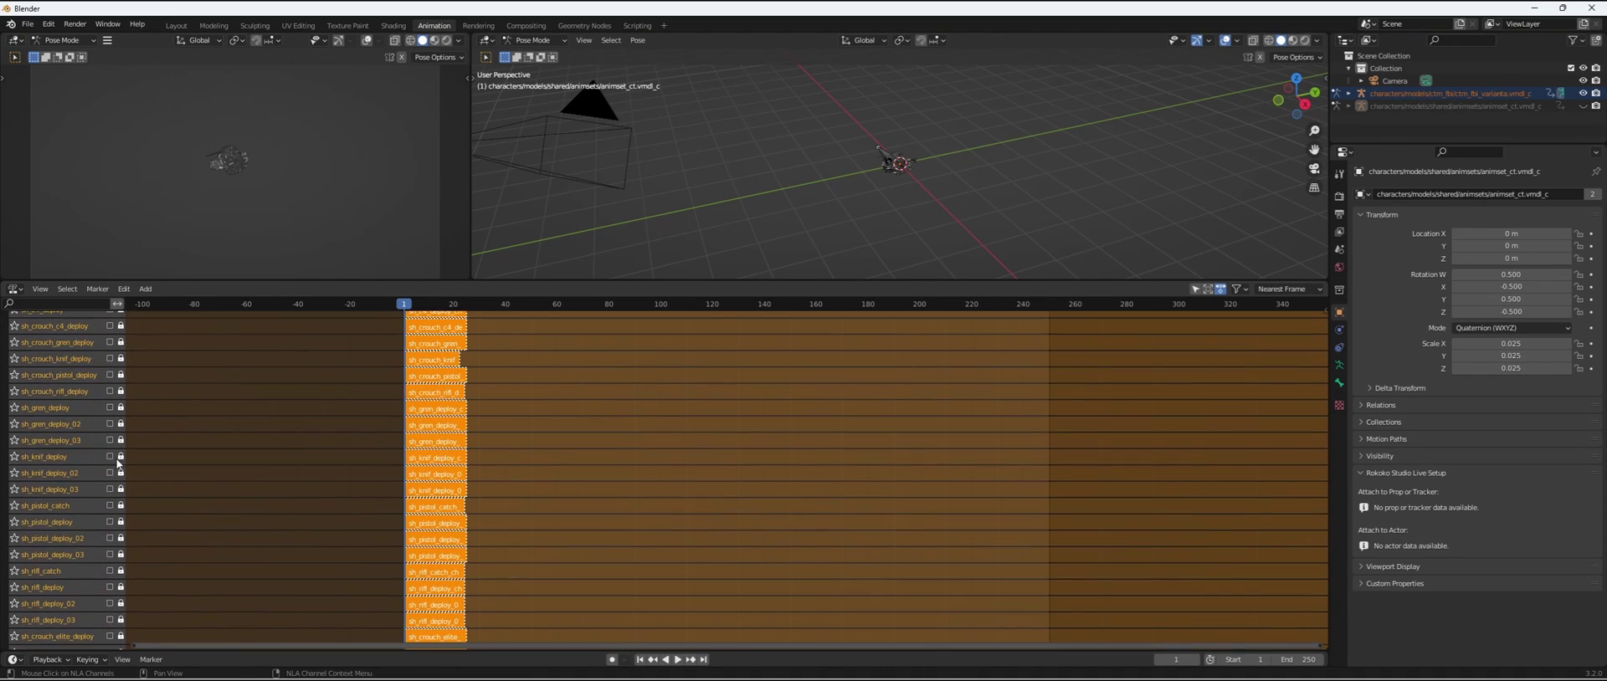
scroll(117, 468, "down", 8)
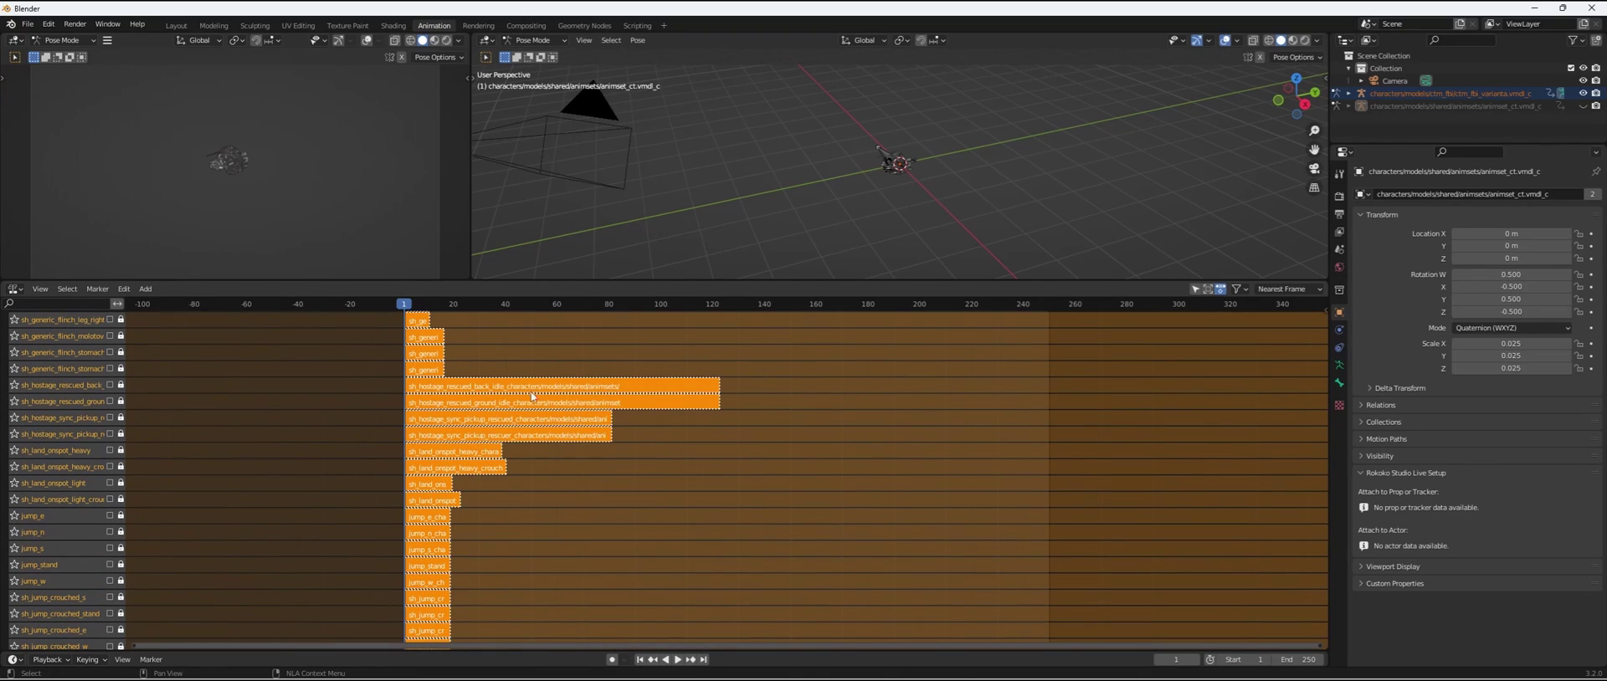
Step: Solo the sh_hostage_rescued_back track and scrub the playhead to frame 74
left_click(14, 387)
left_click_drag(405, 304, 593, 310)
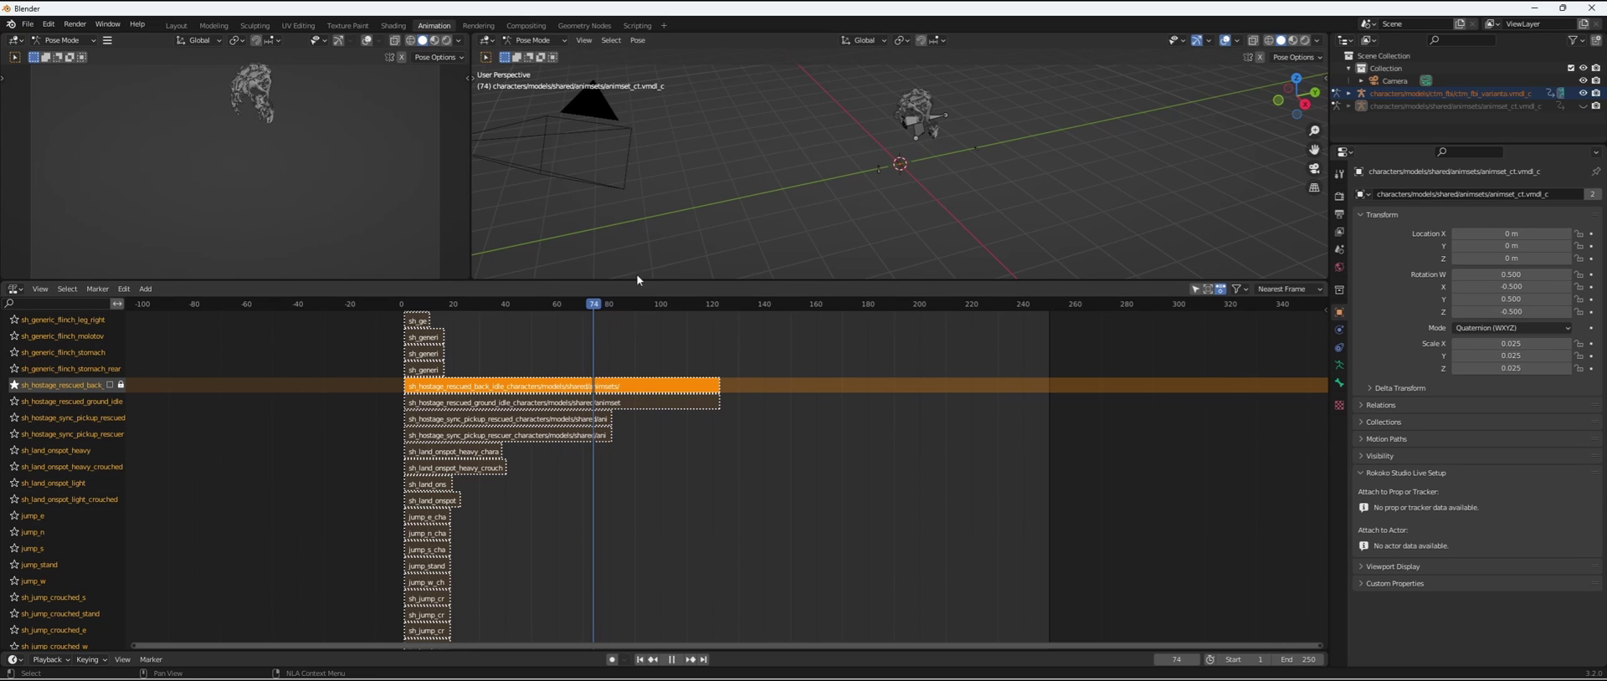
middle_click_drag(636, 274, 876, 141)
middle_click_drag(895, 93, 1003, 82)
scroll(658, 149, "up", 3)
scroll(177, 437, "down", 2)
Step: Find the walk_2step_fast_ne track in the list and solo it
key("a")
scroll(70, 385, "down", 10)
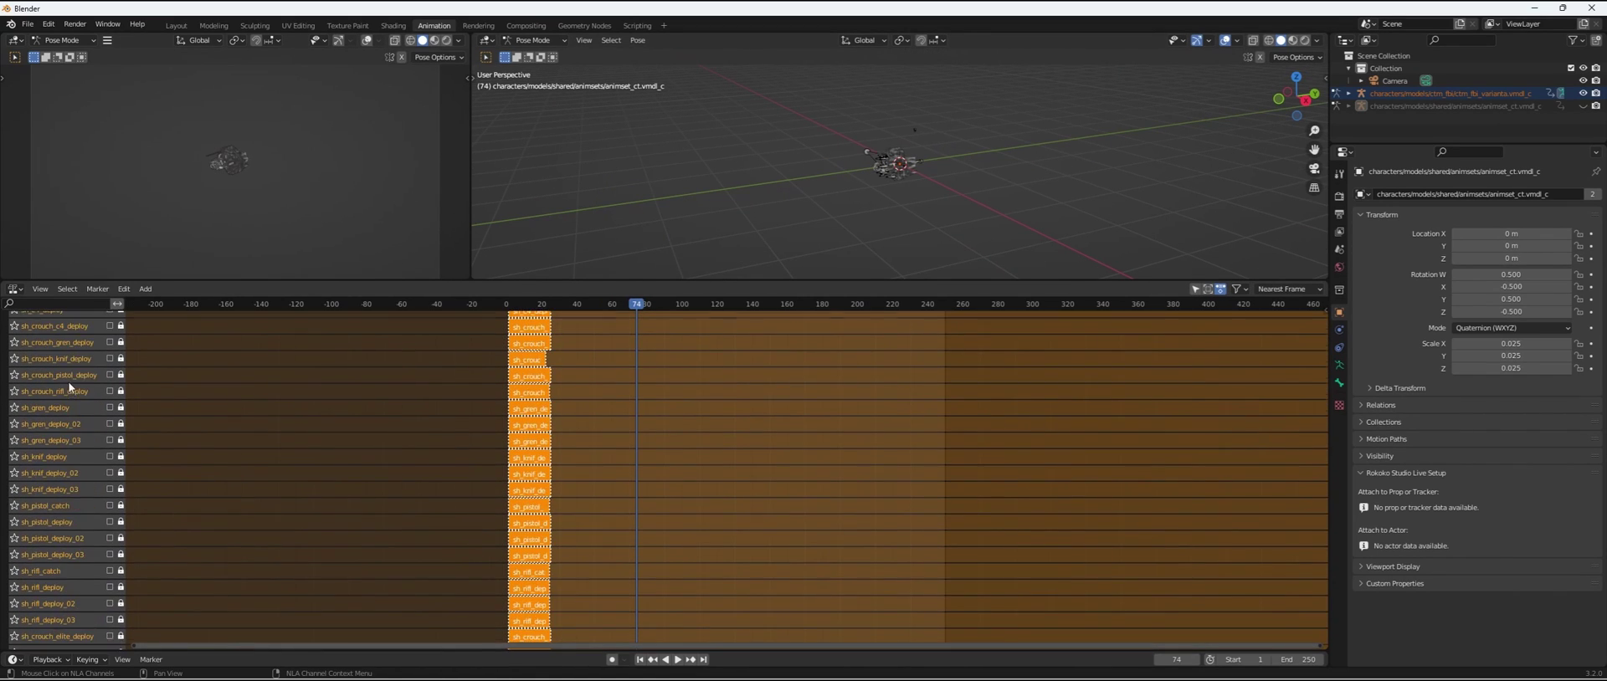
scroll(67, 376, "up", 10)
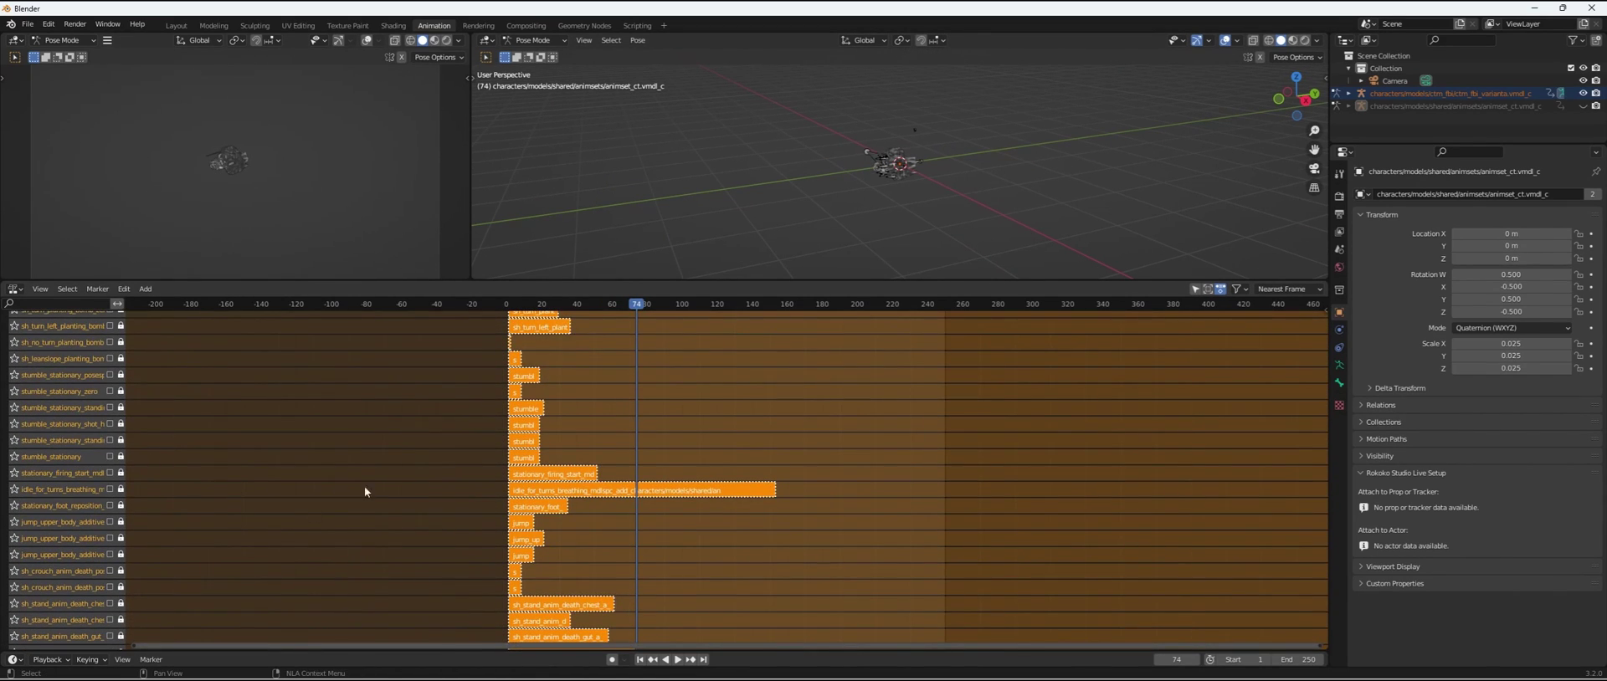
left_click(15, 507)
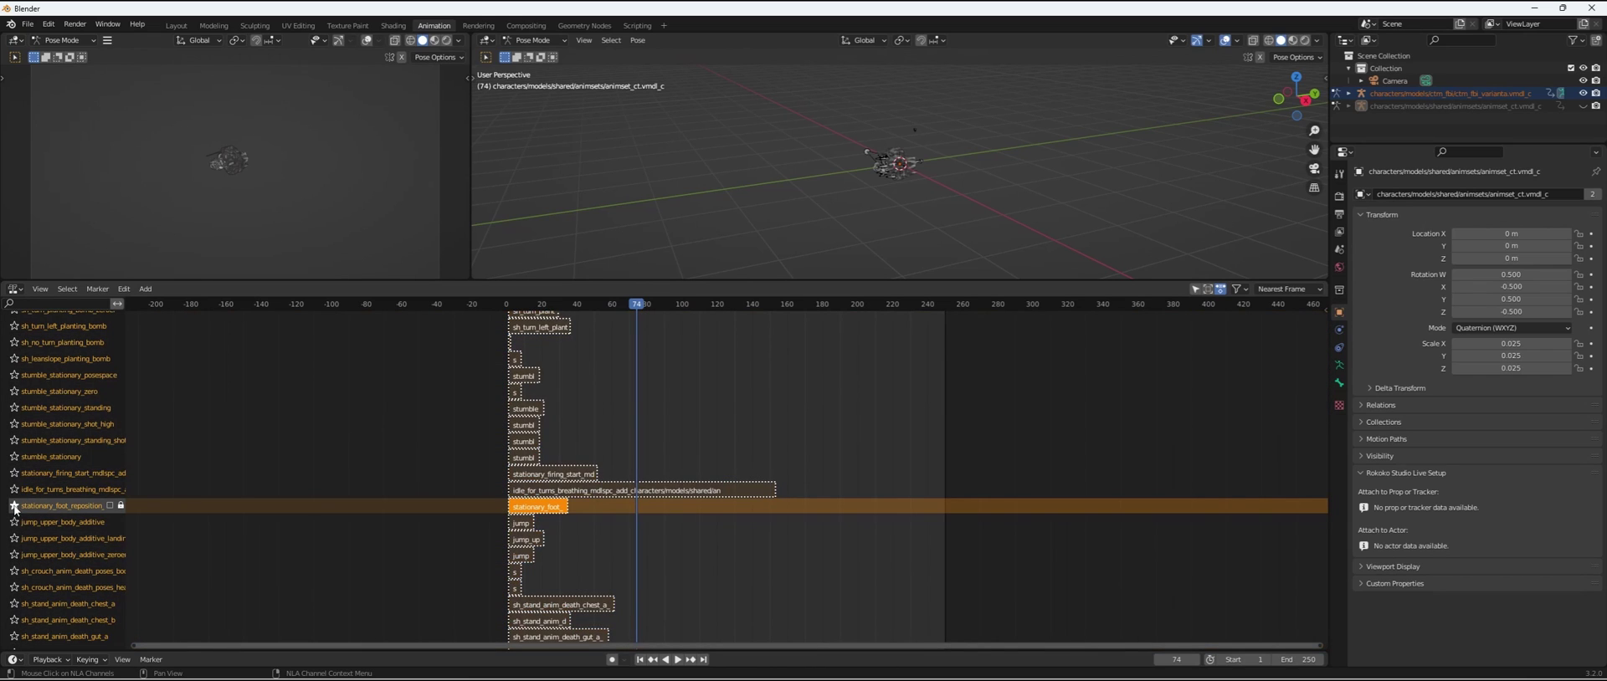
key("a")
left_click(22, 489)
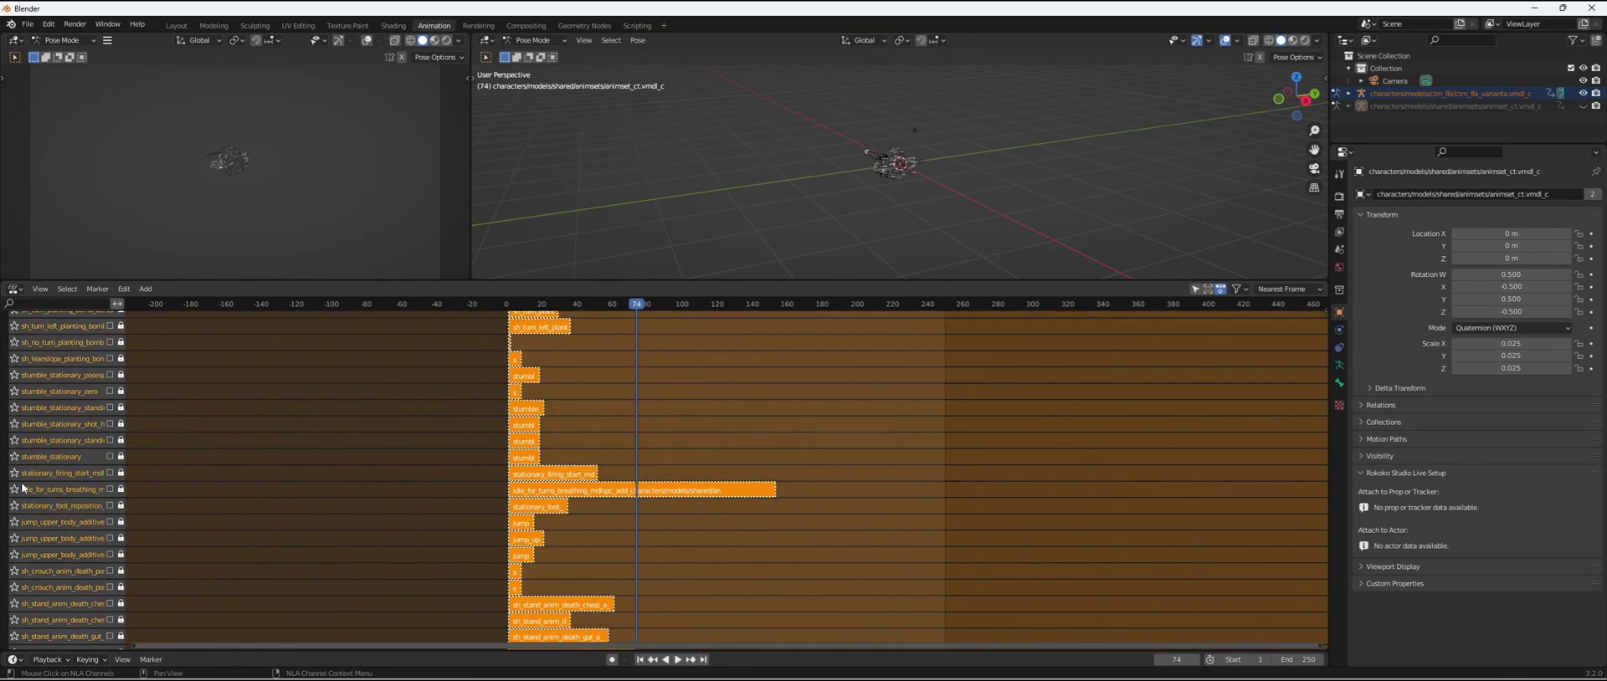
scroll(52, 440, "down", 10)
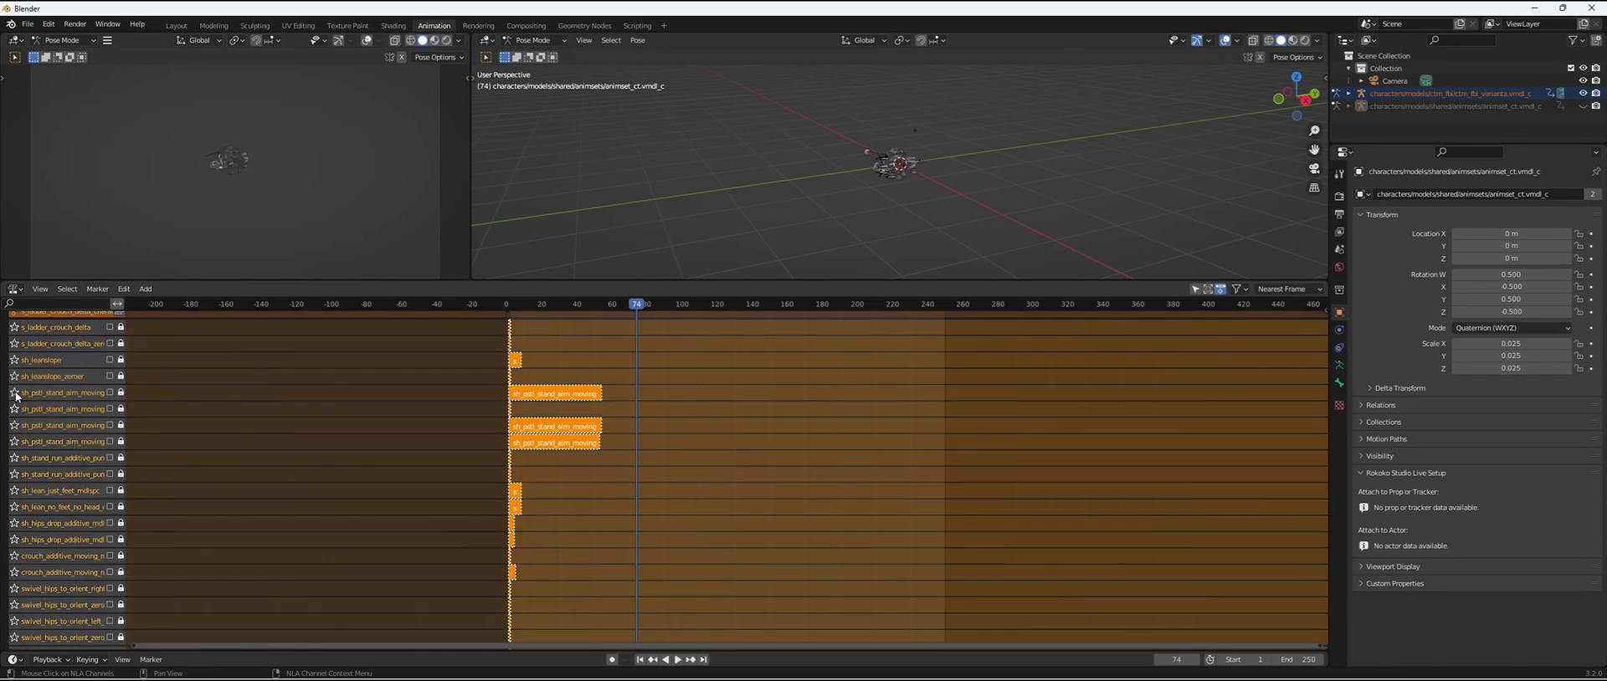
scroll(77, 420, "down", 15)
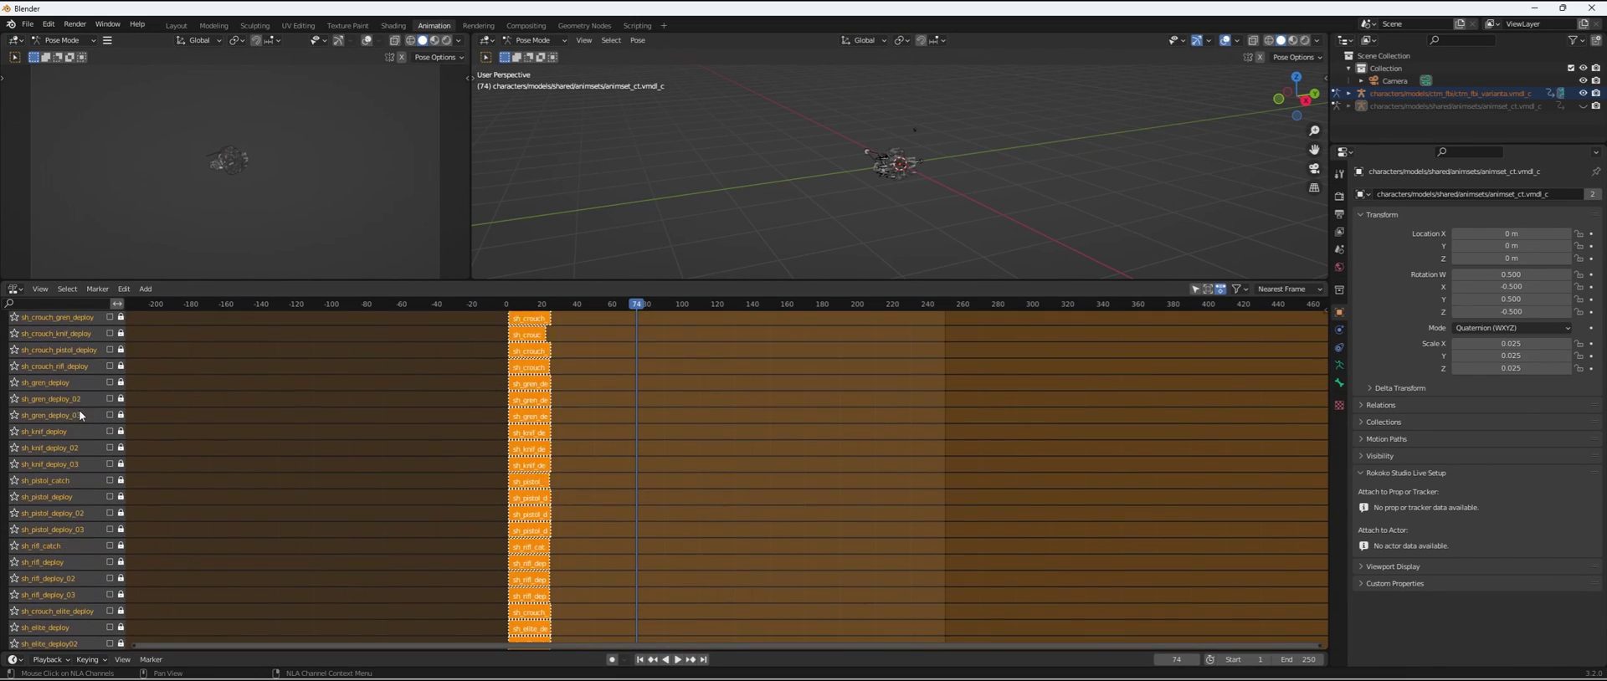
scroll(79, 410, "down", 15)
scroll(79, 404, "down", 10)
scroll(79, 405, "up", 9)
left_click(14, 460)
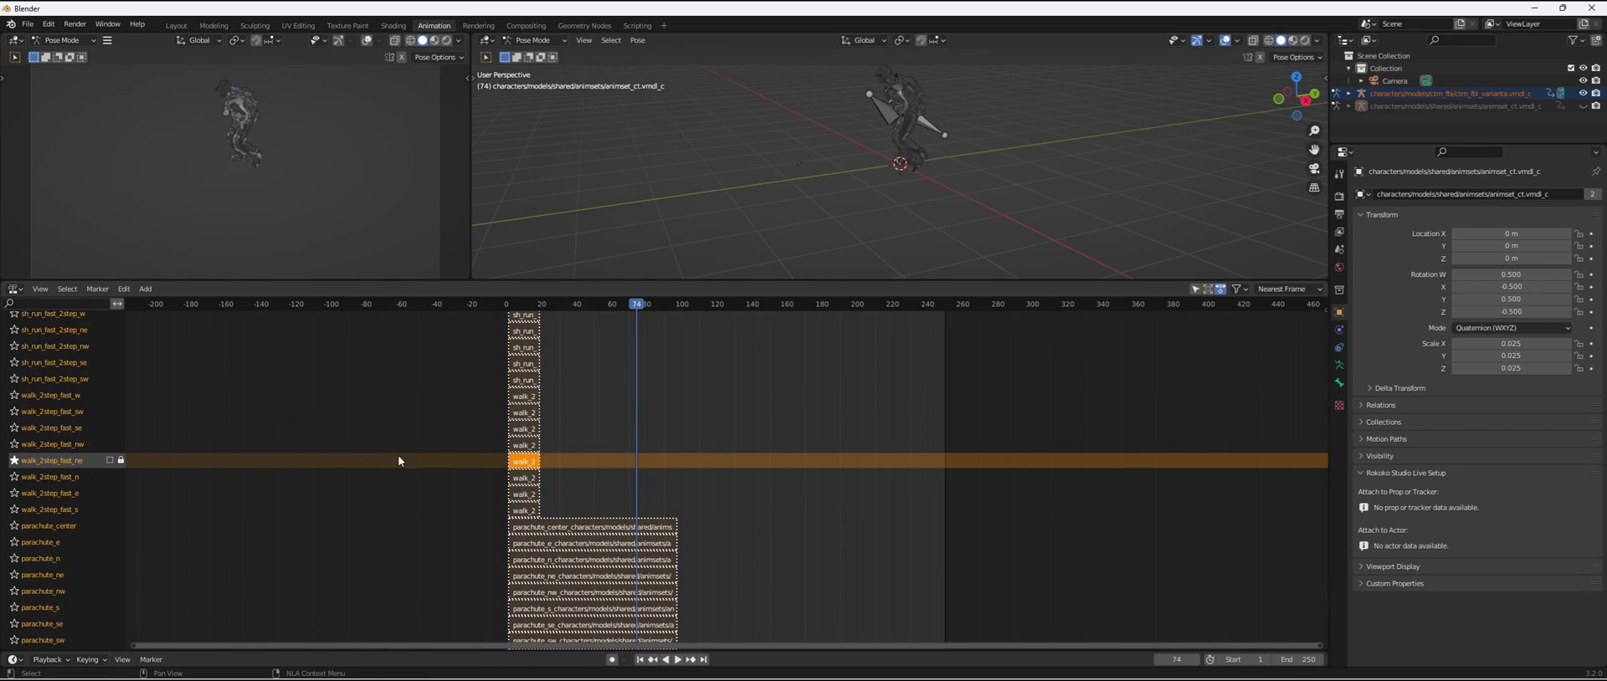
Step: Show the agent at walk frame 10 in Material Preview shading, with taller 3D viewports
left_click_drag(570, 305, 526, 308)
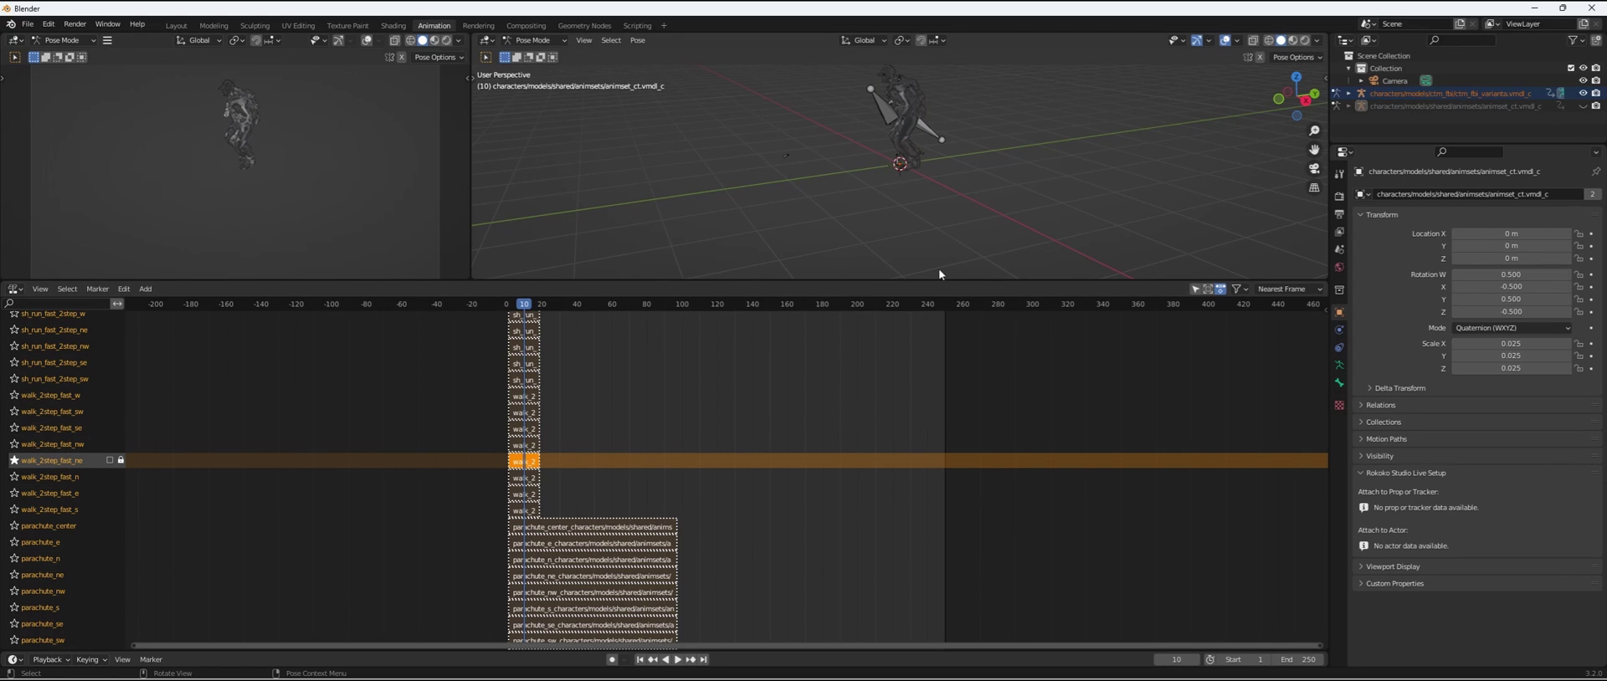
middle_click_drag(765, 98, 1171, 93)
scroll(1172, 93, "up", 5)
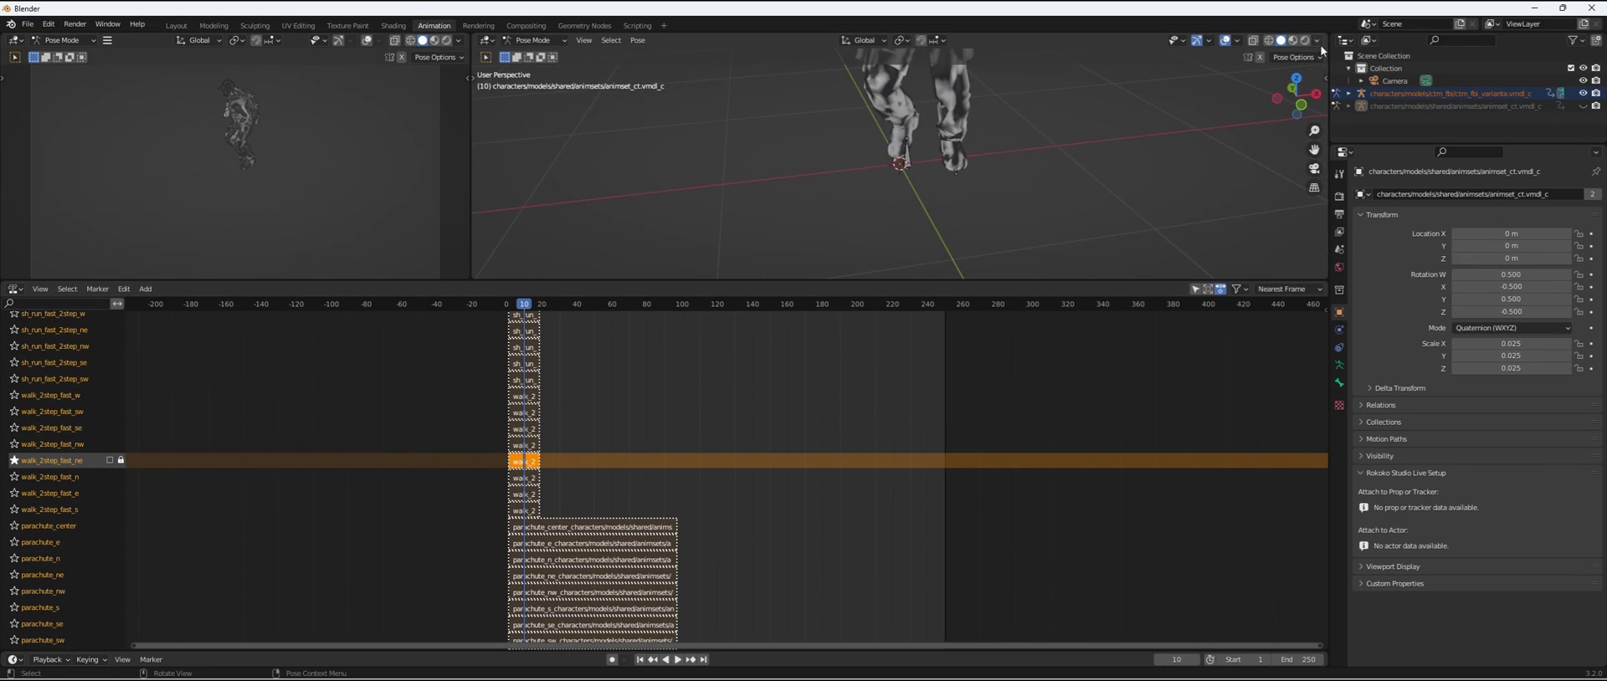
left_click(1303, 40)
middle_click_drag(1277, 131, 937, 149)
scroll(937, 149, "down", 3)
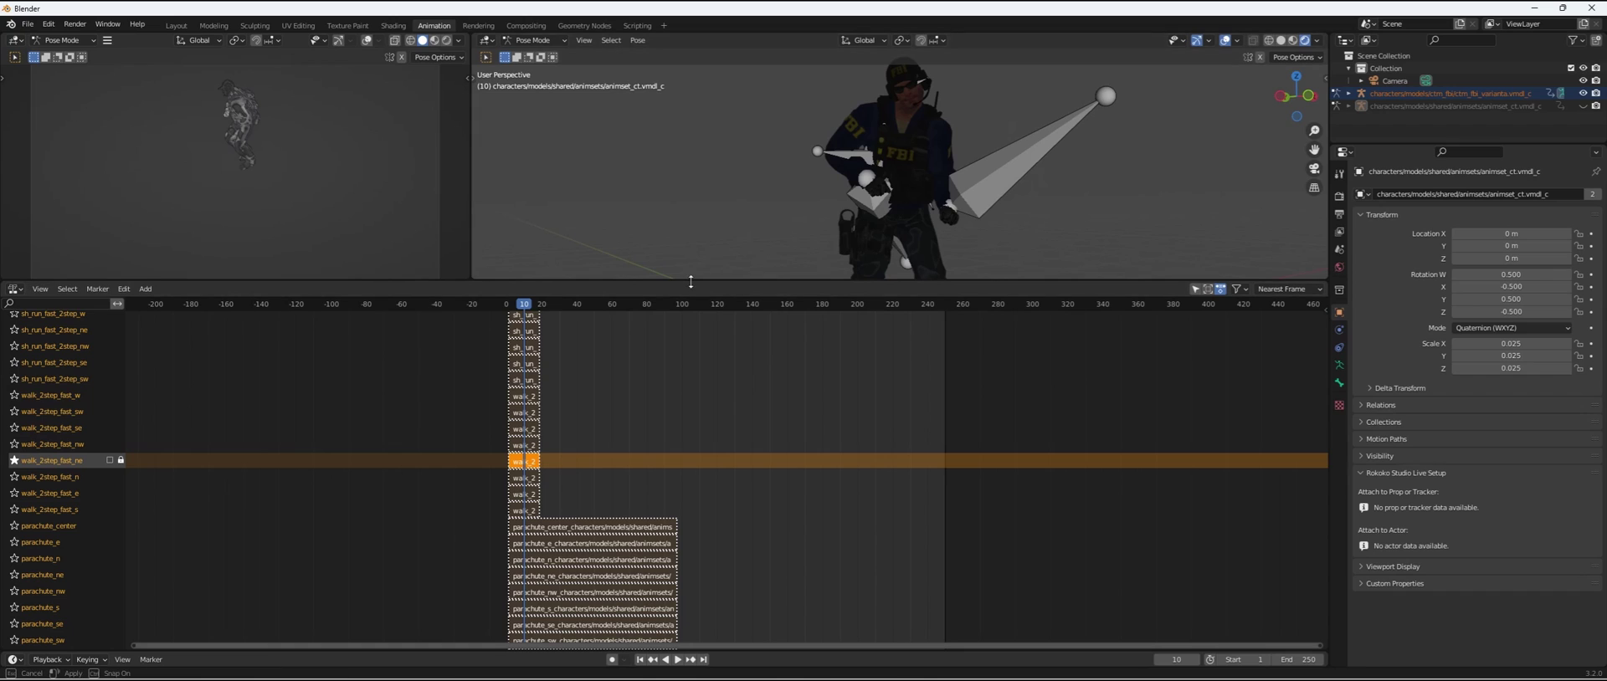
left_click_drag(711, 281, 712, 508)
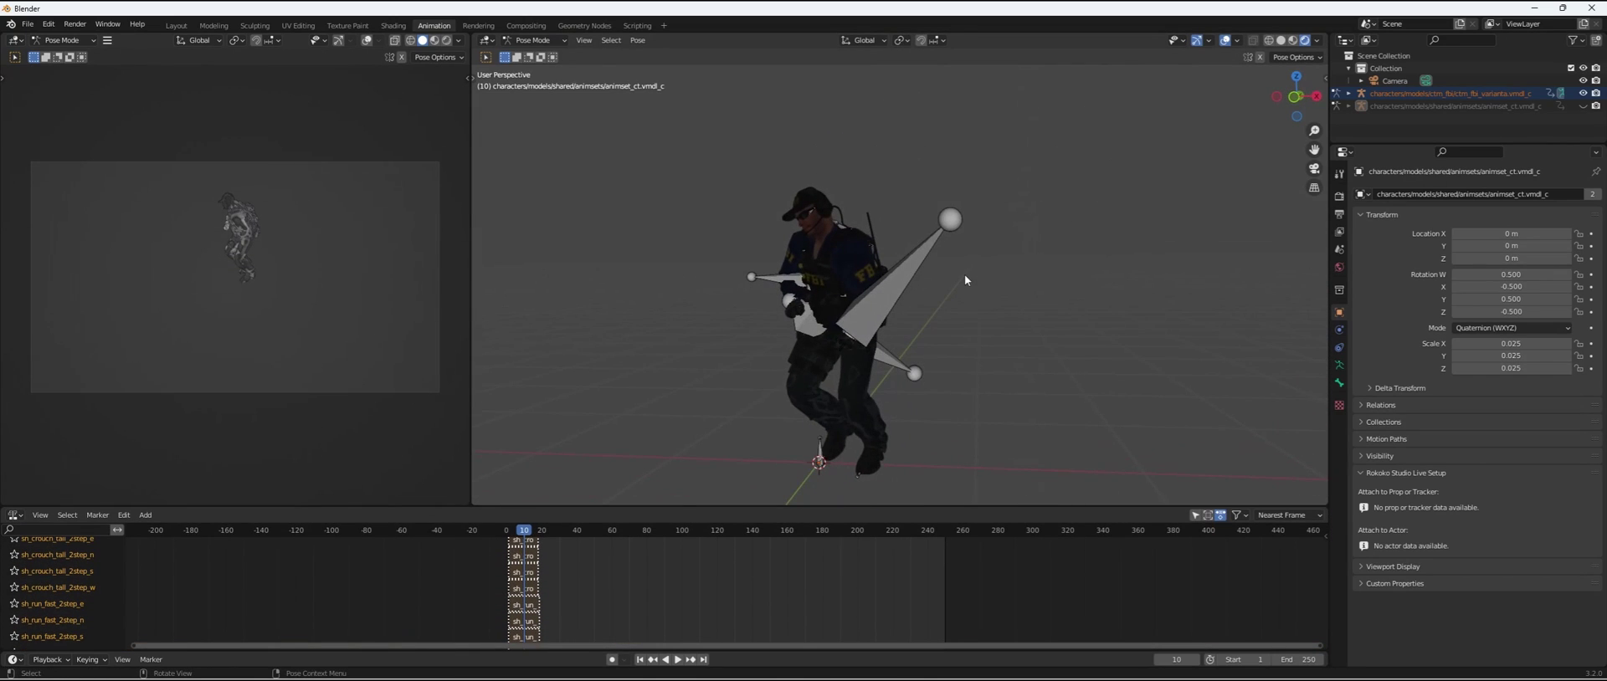